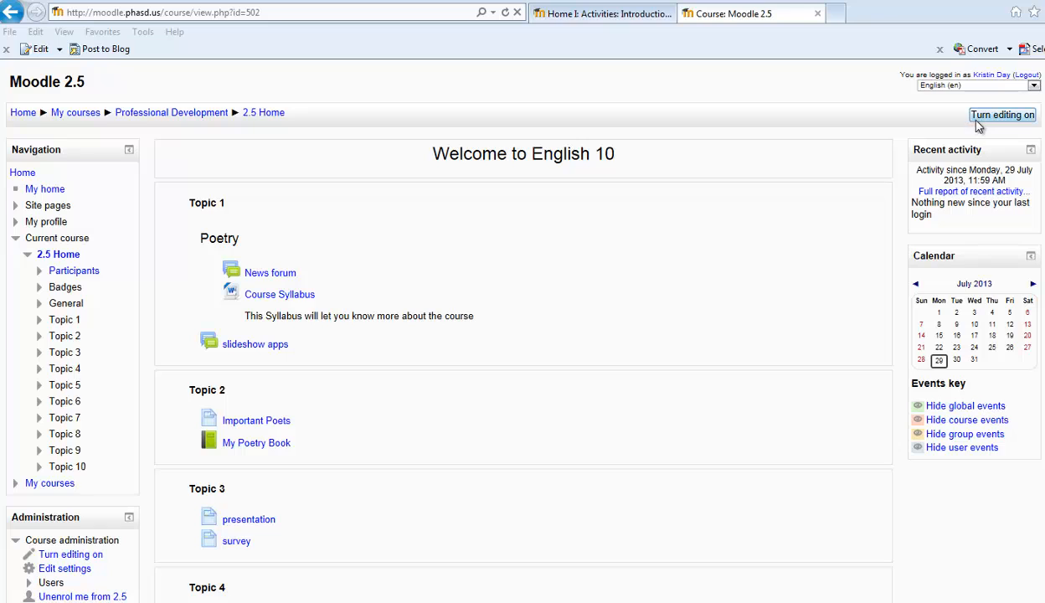
# Step: Turn on course editing and add a new Assignment activity to Topic 2
pyautogui.click(1002, 115)
pyautogui.scroll(-3, 660, 319)
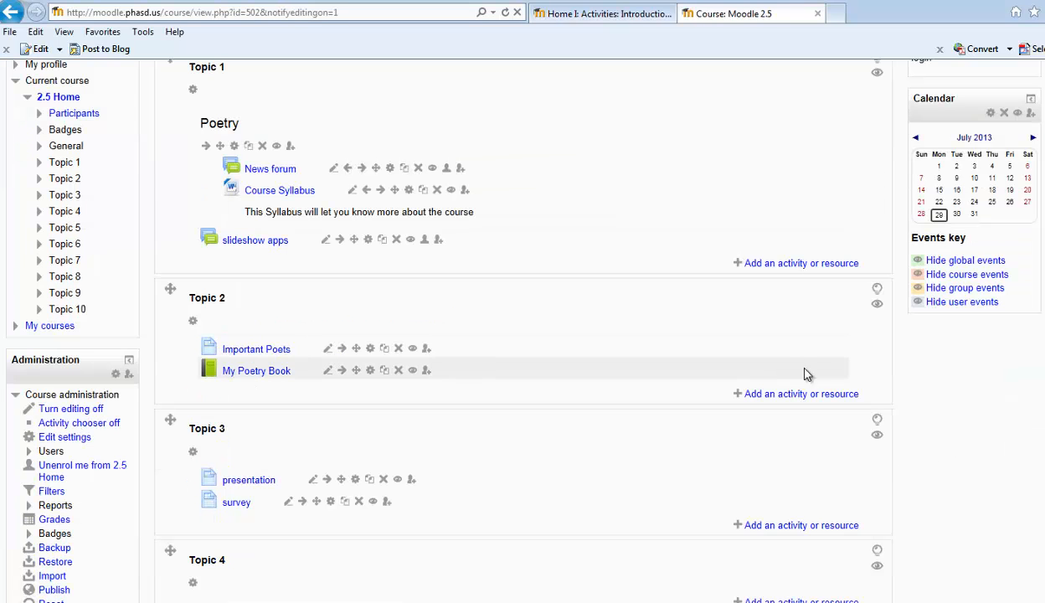
pyautogui.click(777, 400)
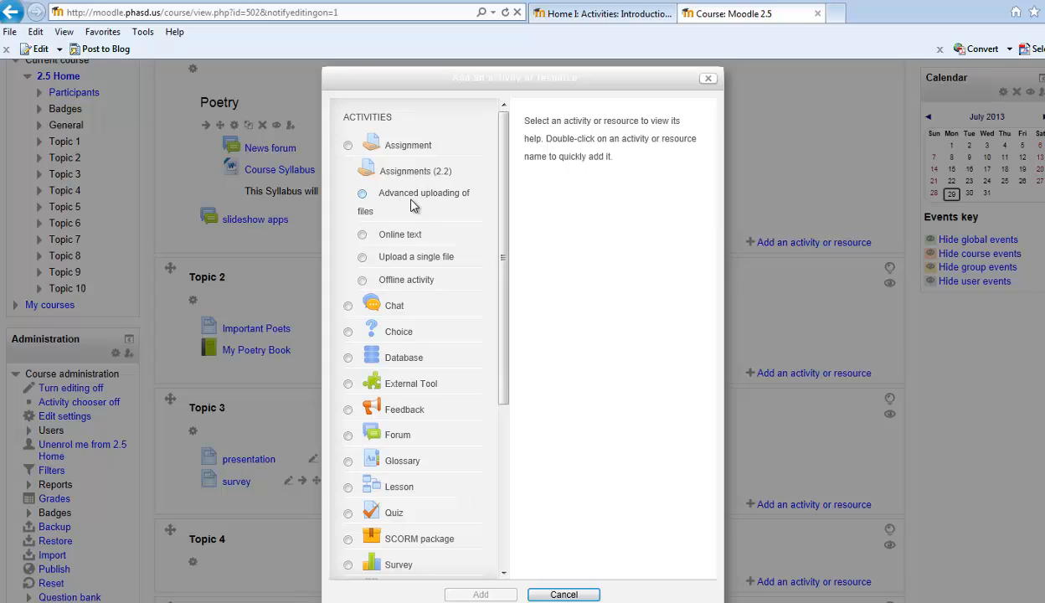
pyautogui.click(349, 148)
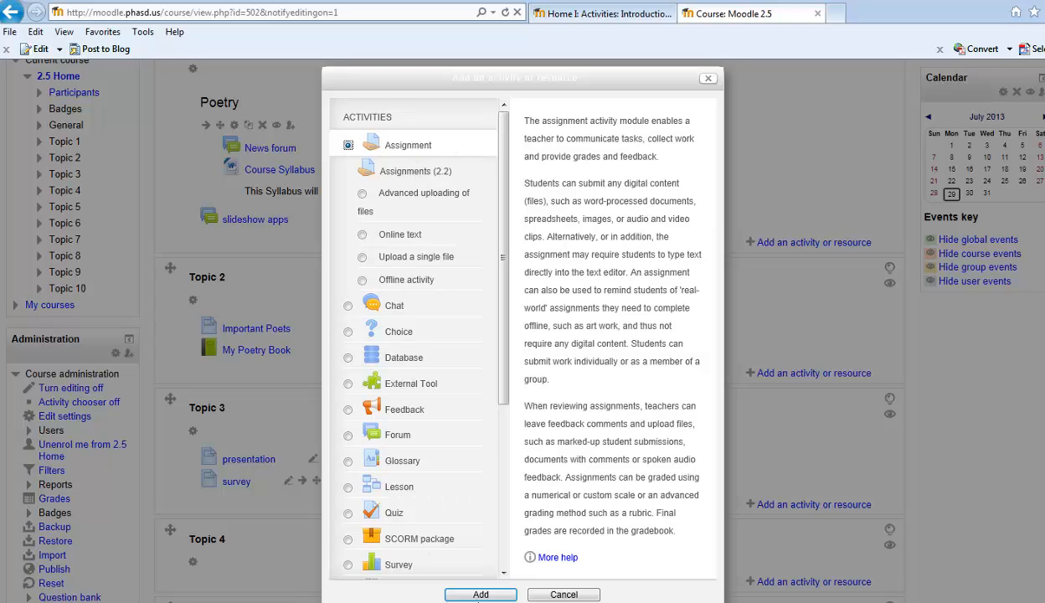
pyautogui.click(480, 594)
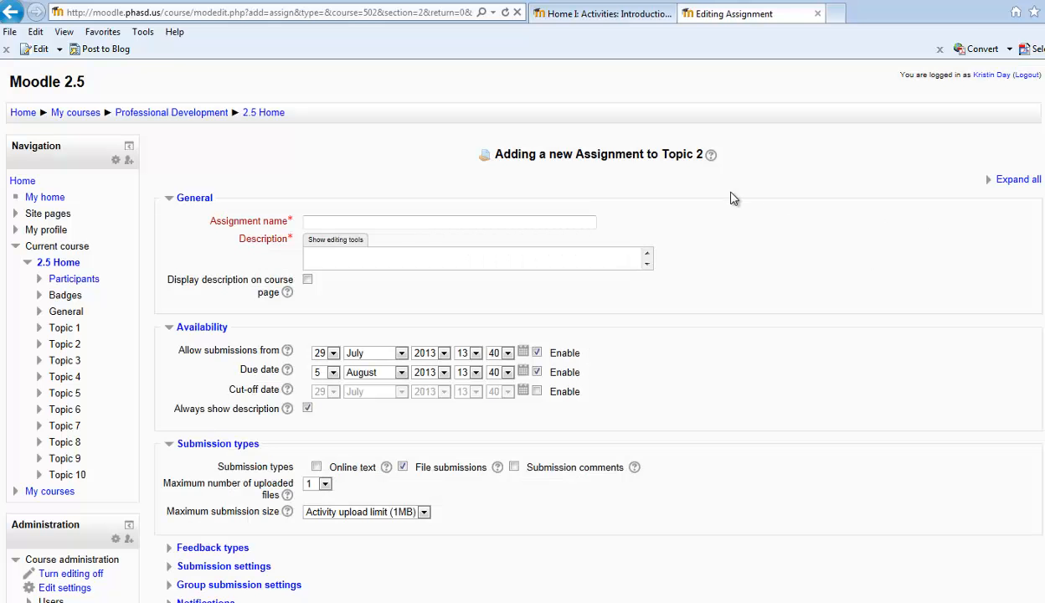
# Step: Name the assignment "Unit 2 Reflection" and show the editing tools for its description
pyautogui.scroll(-2, 747, 205)
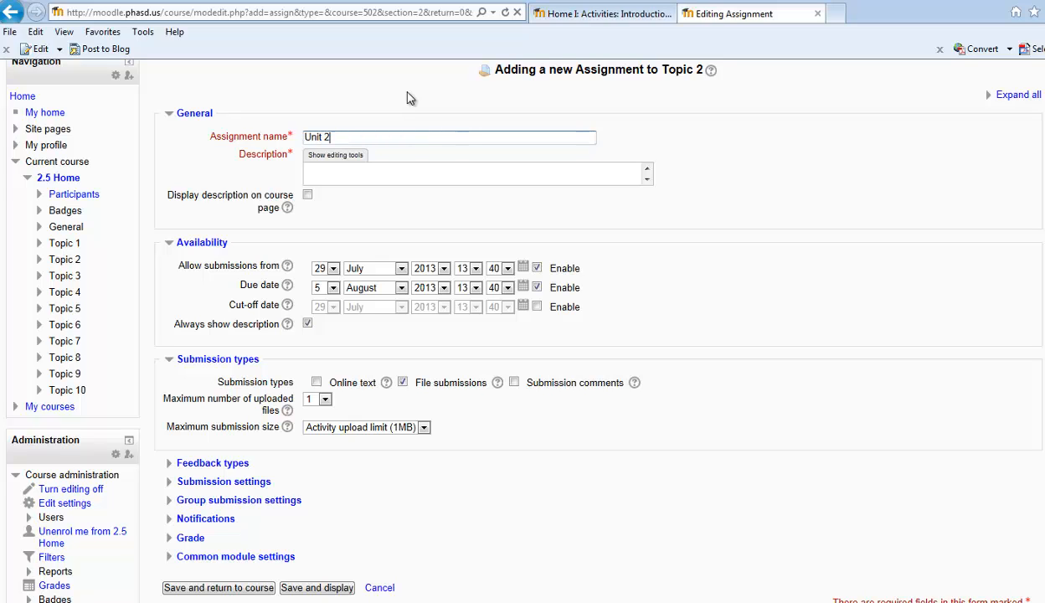
pyautogui.write('flection')
pyautogui.click(327, 157)
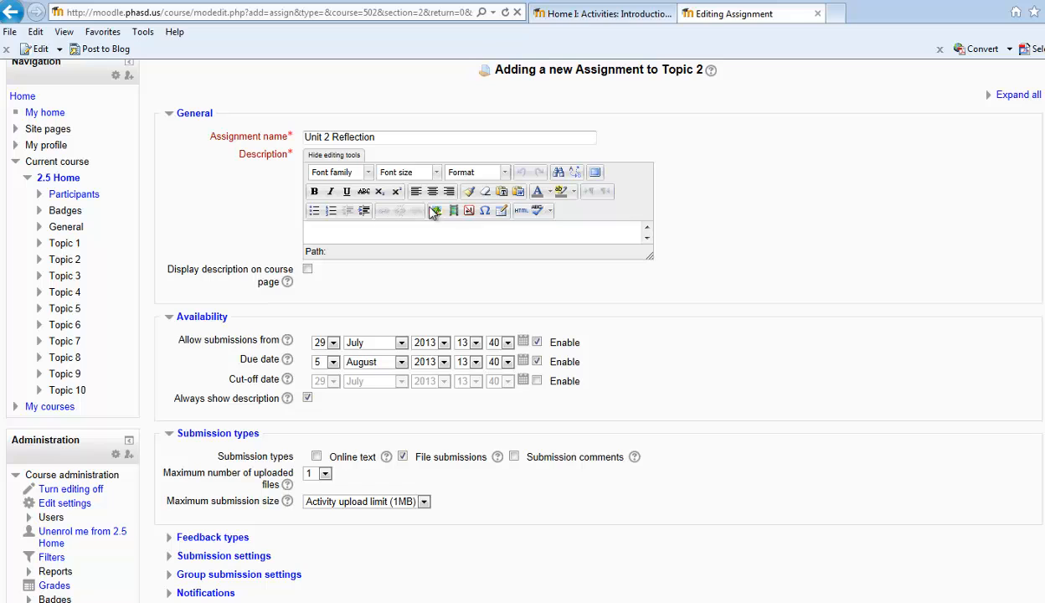
pyautogui.click(342, 157)
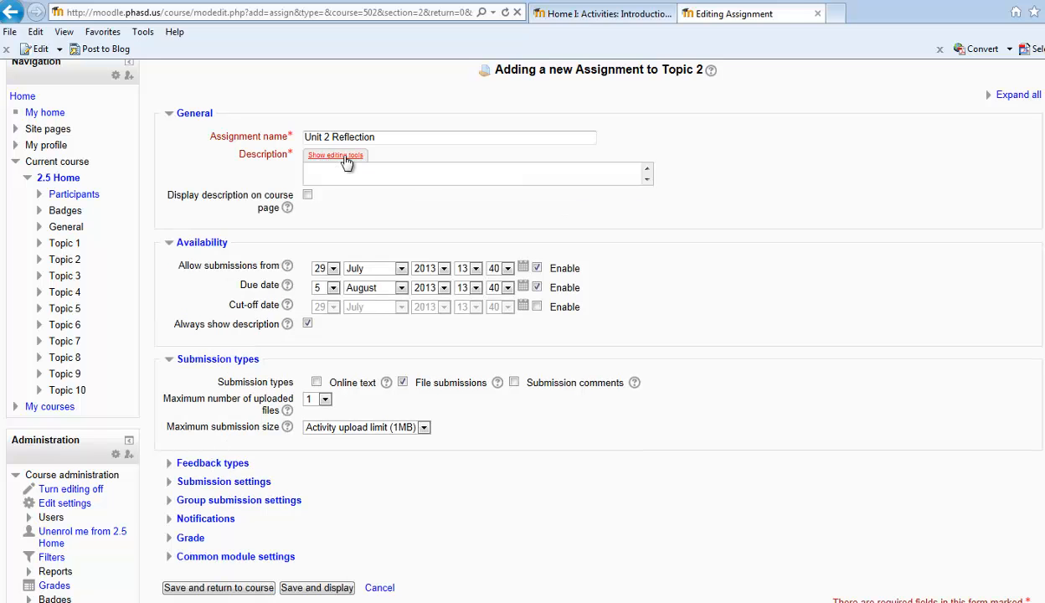
pyautogui.click(345, 158)
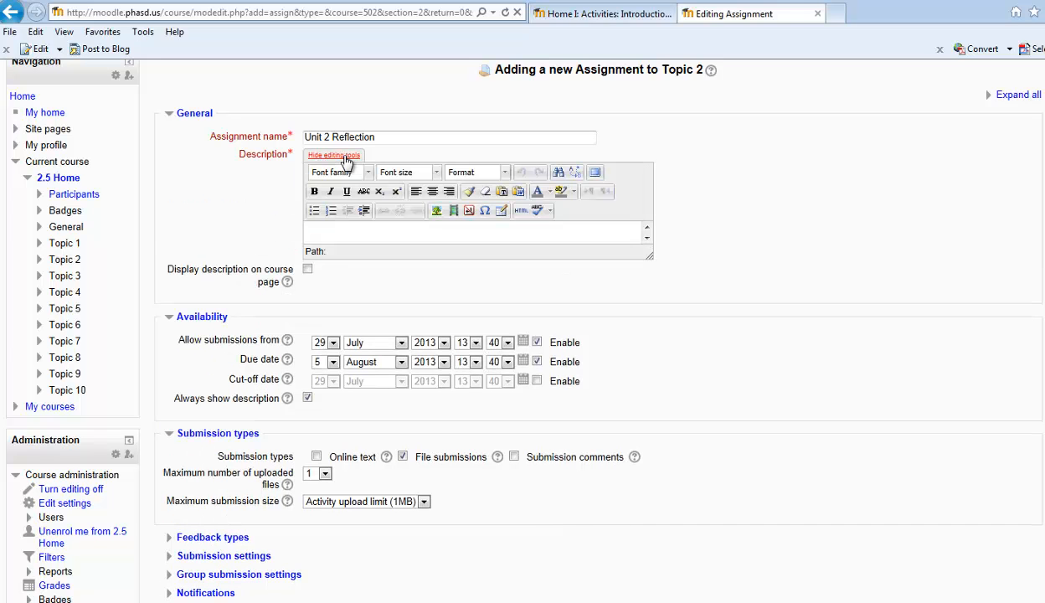
# Step: Write the description "Please click the Add Submission button below and submit your reflection for unit 2" in the full-screen editor at 4 (14pt)
pyautogui.click(594, 173)
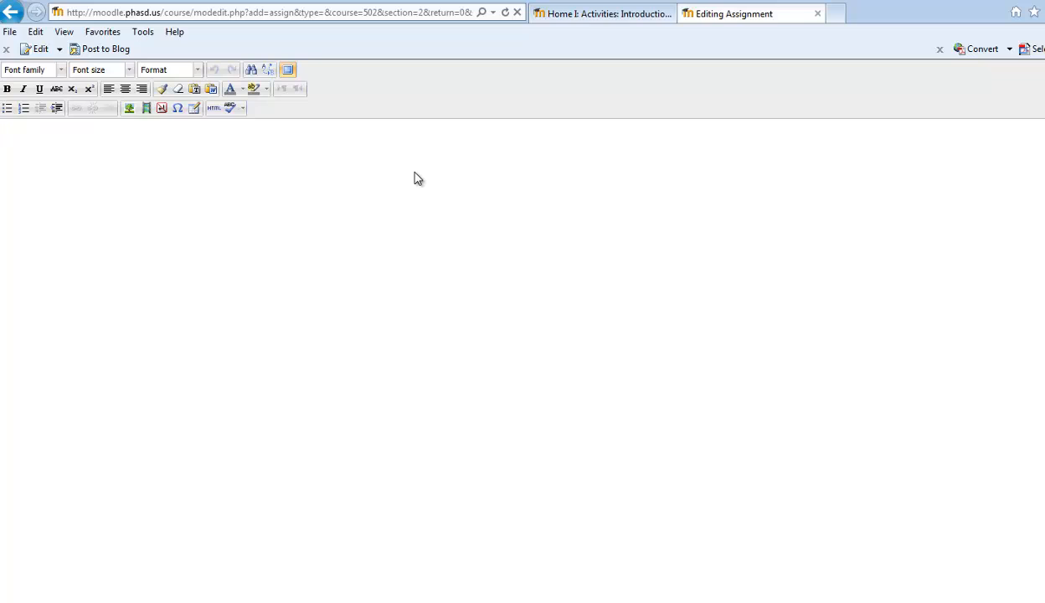
pyautogui.write('Please click the Add Submission button below and submit your reflection for unit 2')
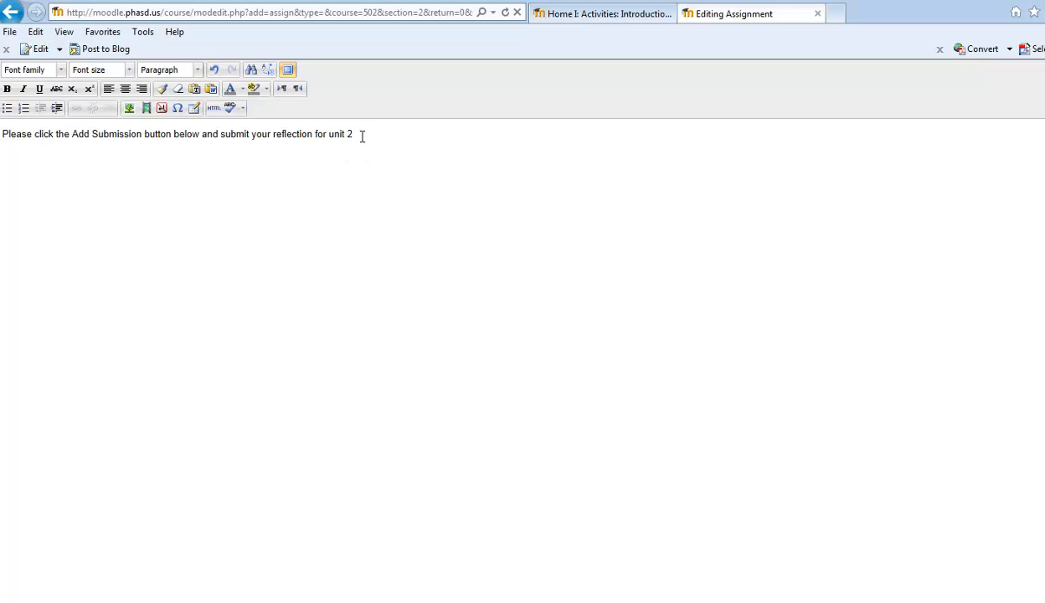
pyautogui.moveTo(355, 134); pyautogui.dragTo(2, 133)
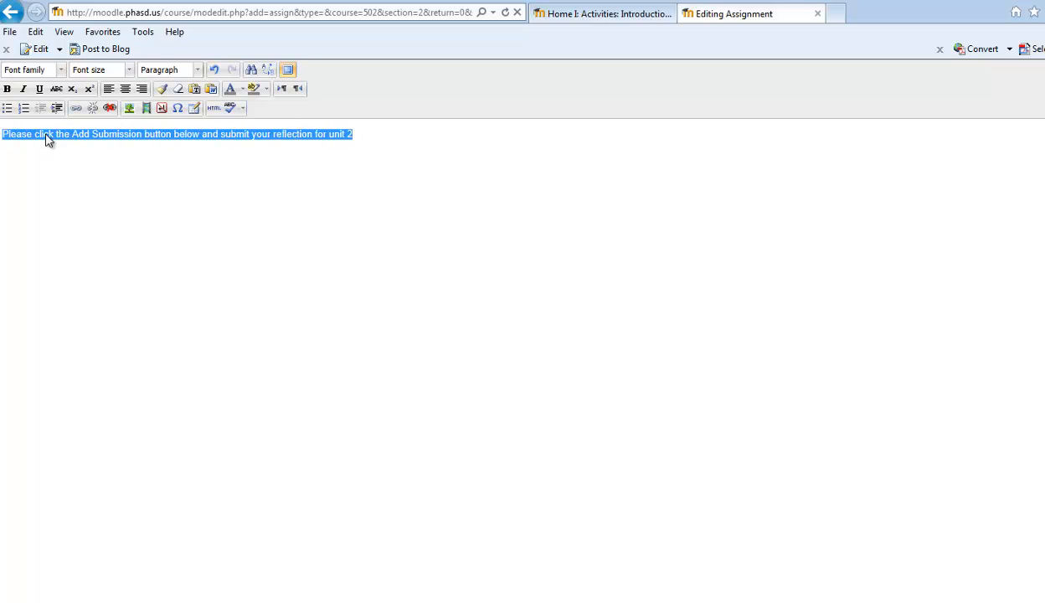
pyautogui.click(111, 72)
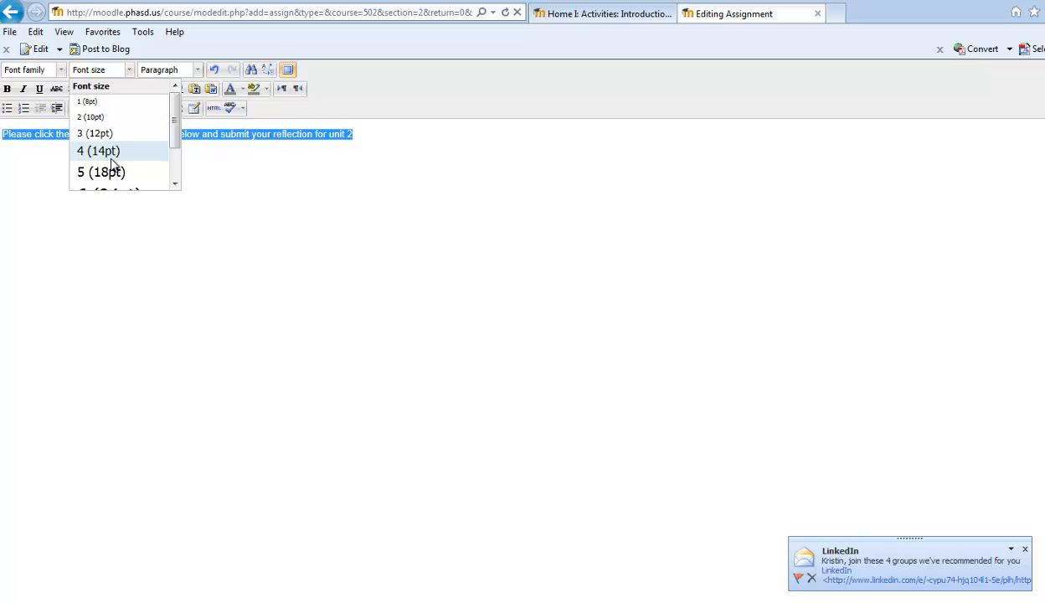
pyautogui.click(112, 154)
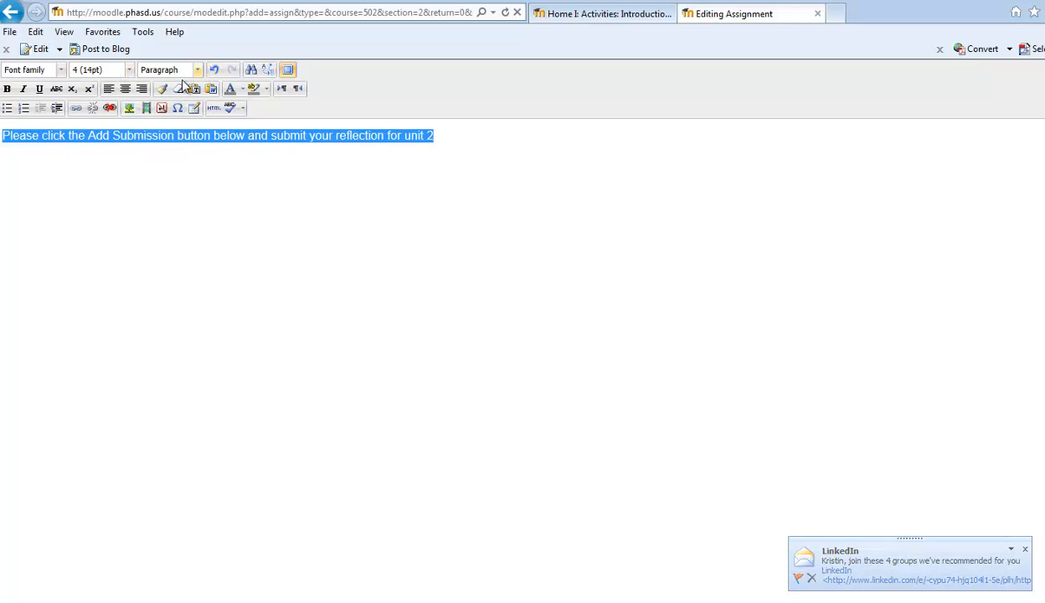
pyautogui.click(102, 156)
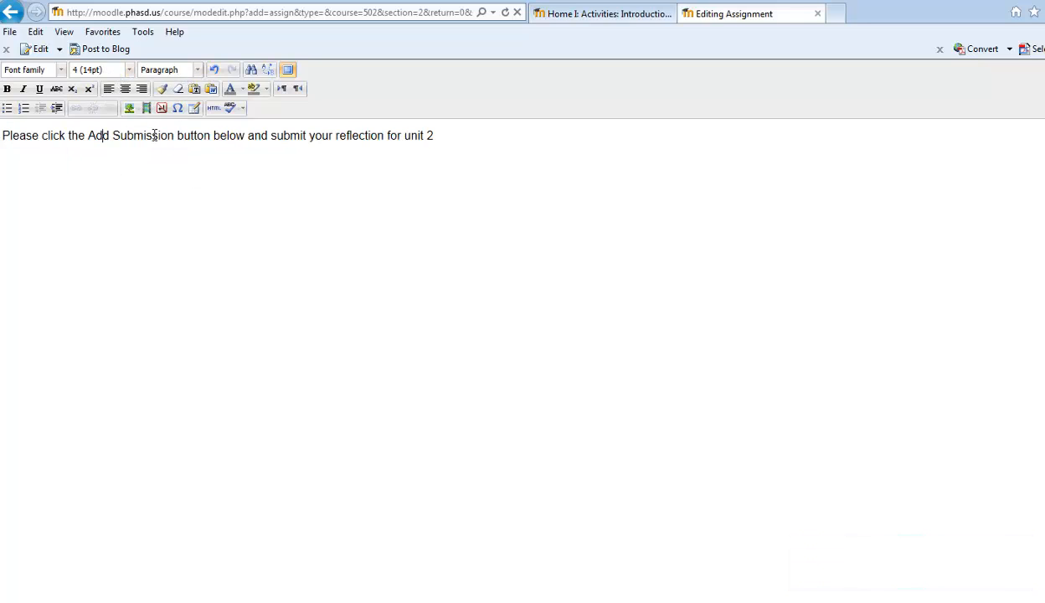
pyautogui.click(286, 70)
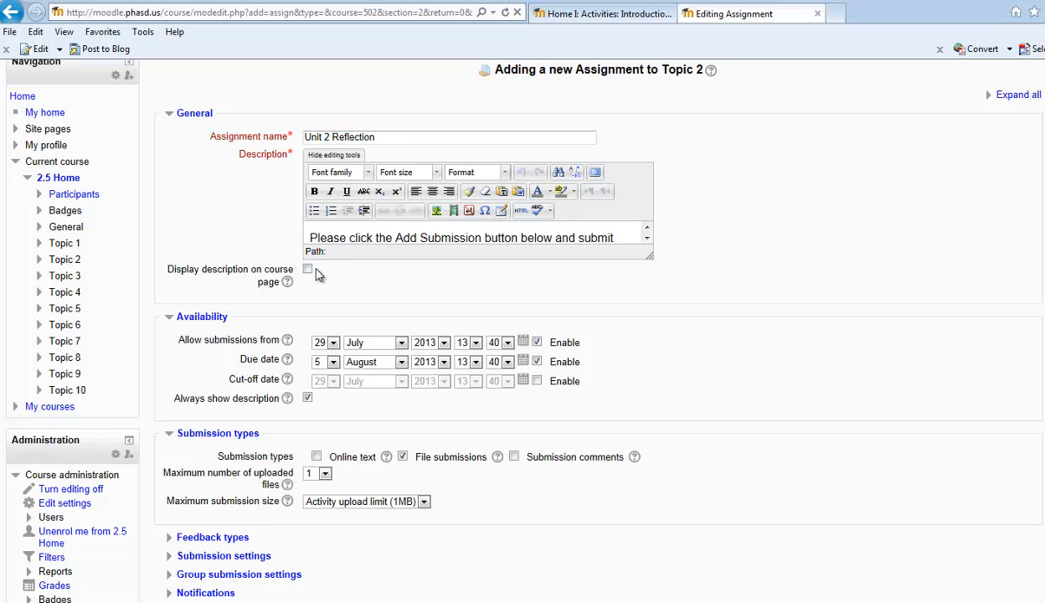
# Step: Set the assignment's due date to 9 August 2013 and keep the due date enabled
pyautogui.scroll(-2, 352, 288)
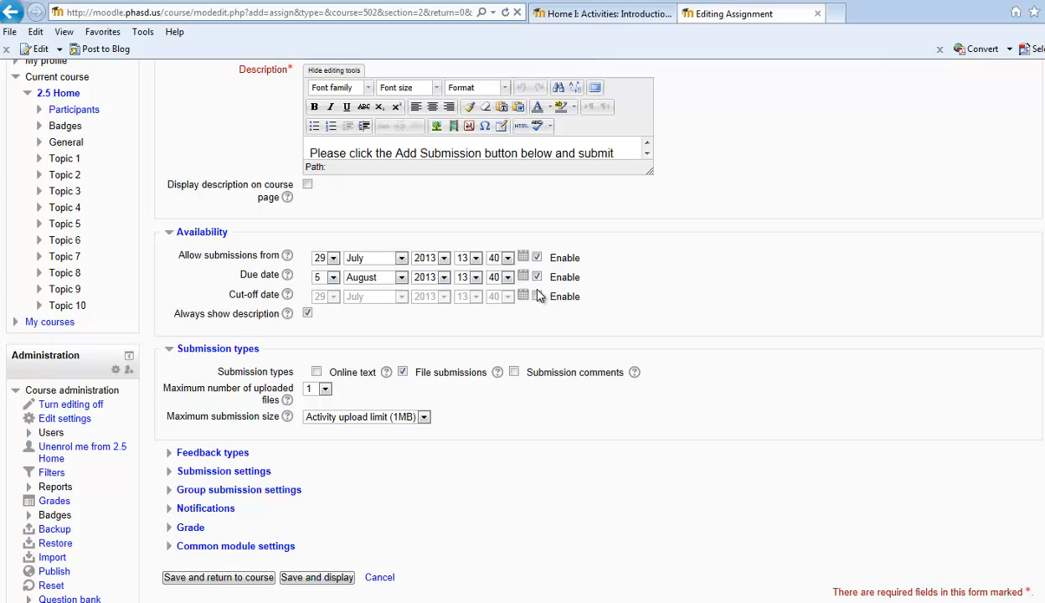
pyautogui.click(334, 277)
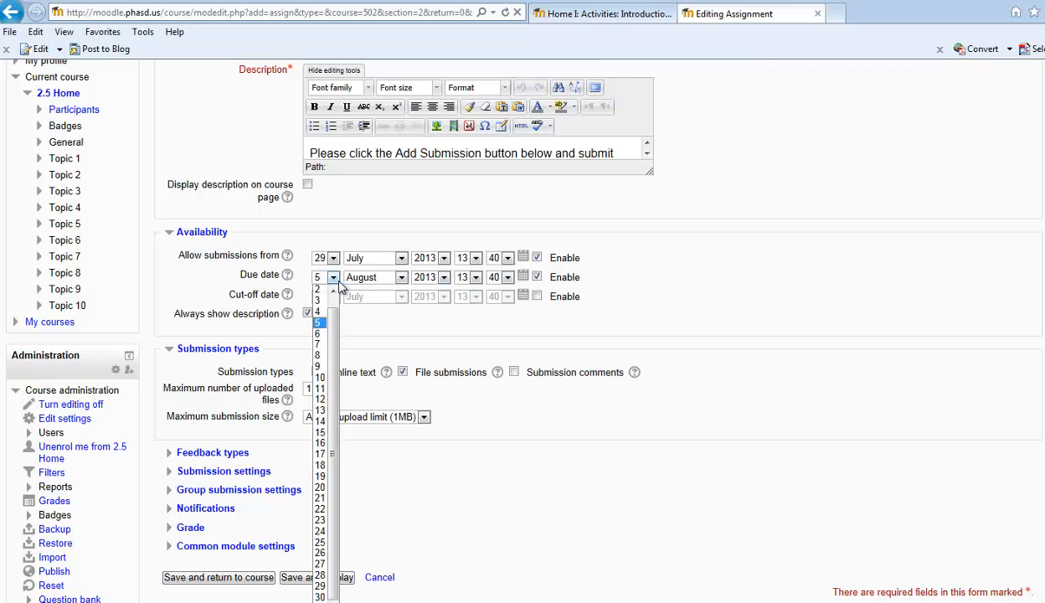
pyautogui.click(322, 368)
pyautogui.click(537, 277)
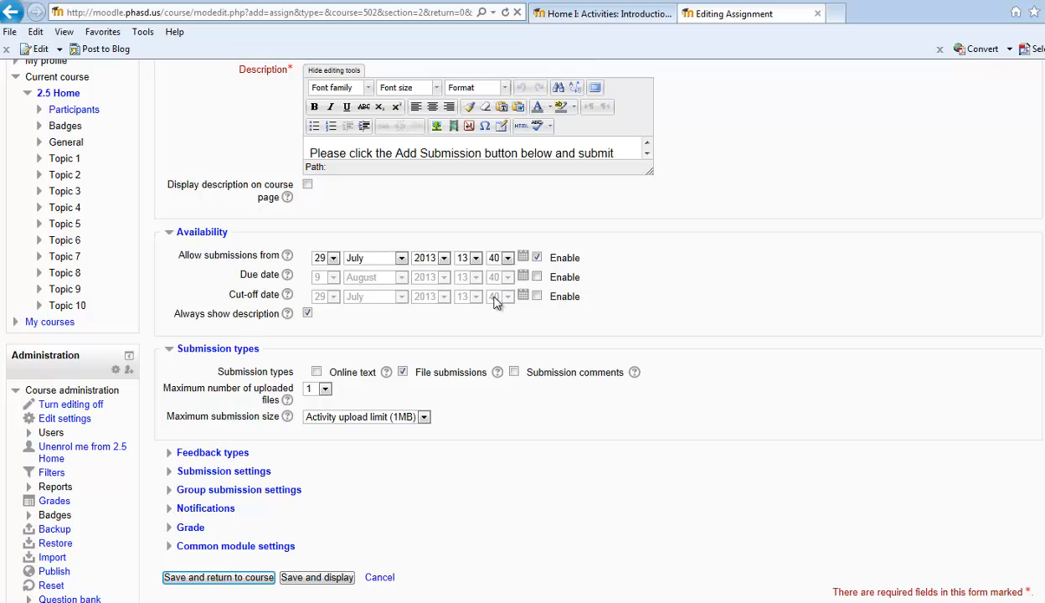
pyautogui.click(537, 276)
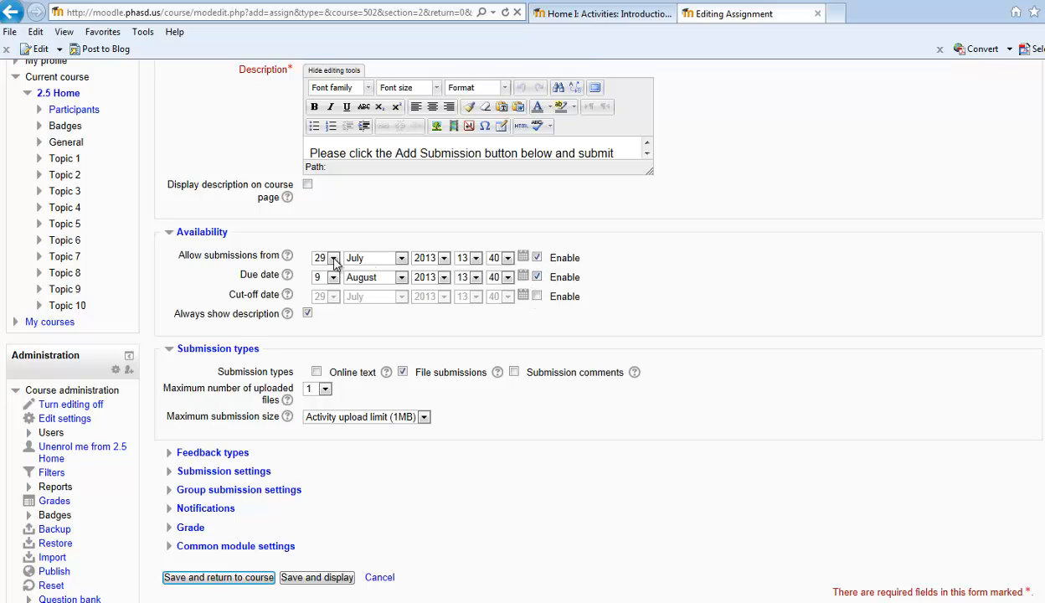
# Step: Limit submissions to a maximum of 1 uploaded file and a maximum submission size of 1MB
pyautogui.scroll(-2, 209, 265)
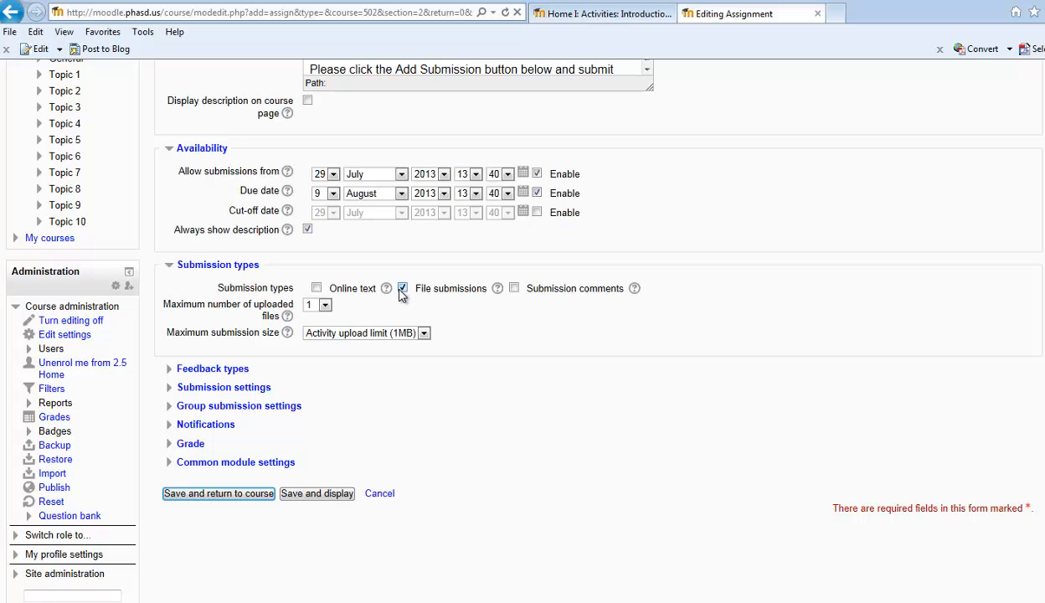
pyautogui.click(324, 305)
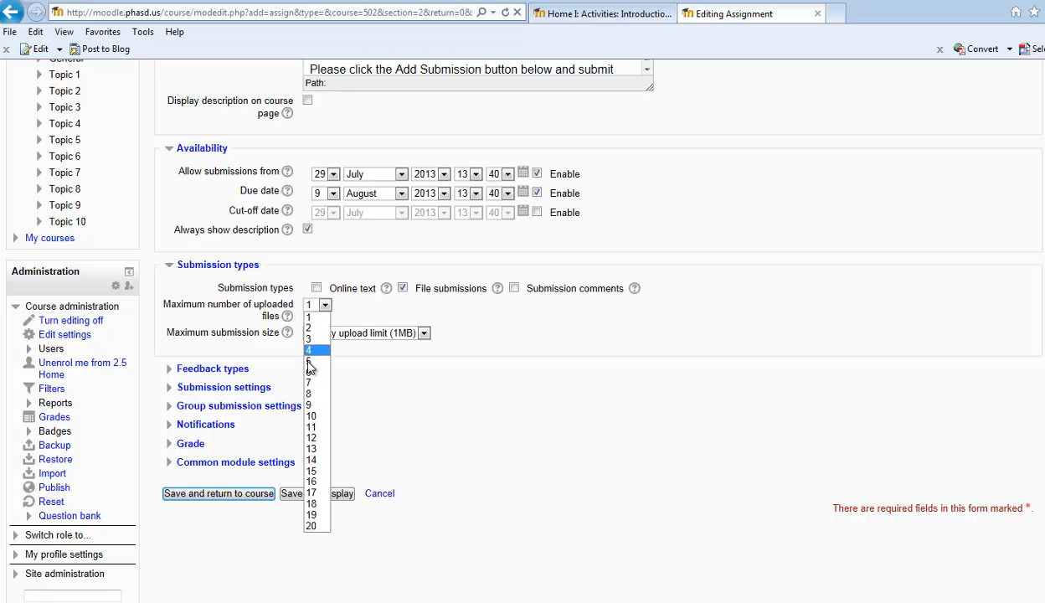
pyautogui.click(313, 316)
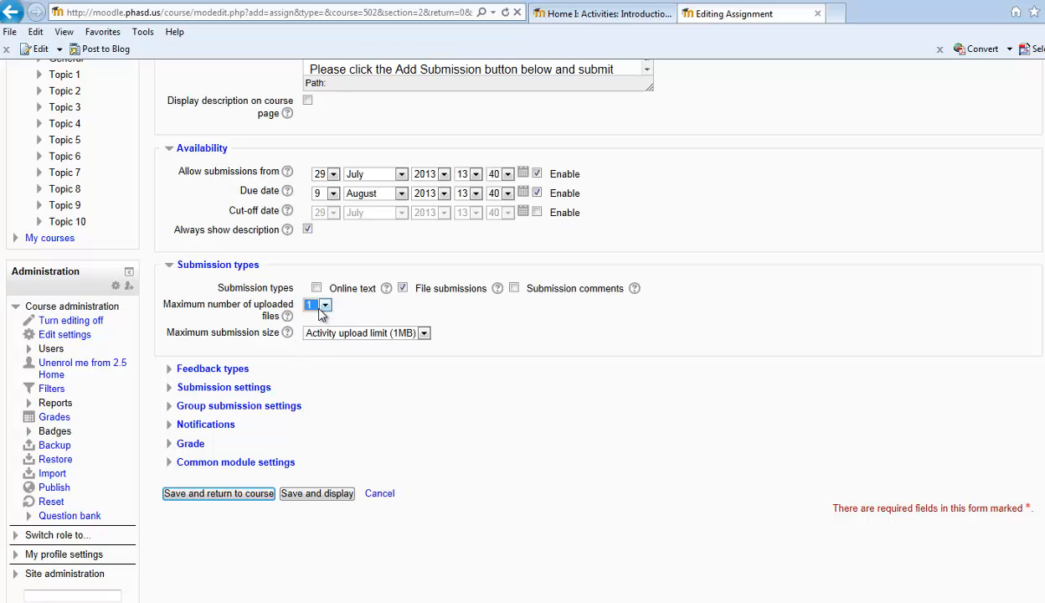
pyautogui.click(319, 333)
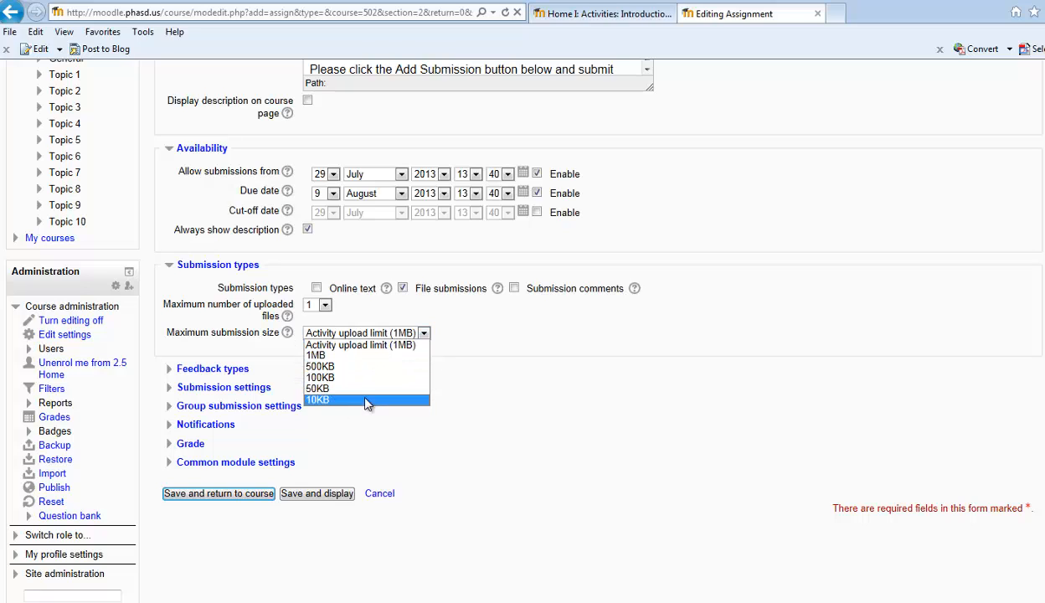
pyautogui.click(374, 357)
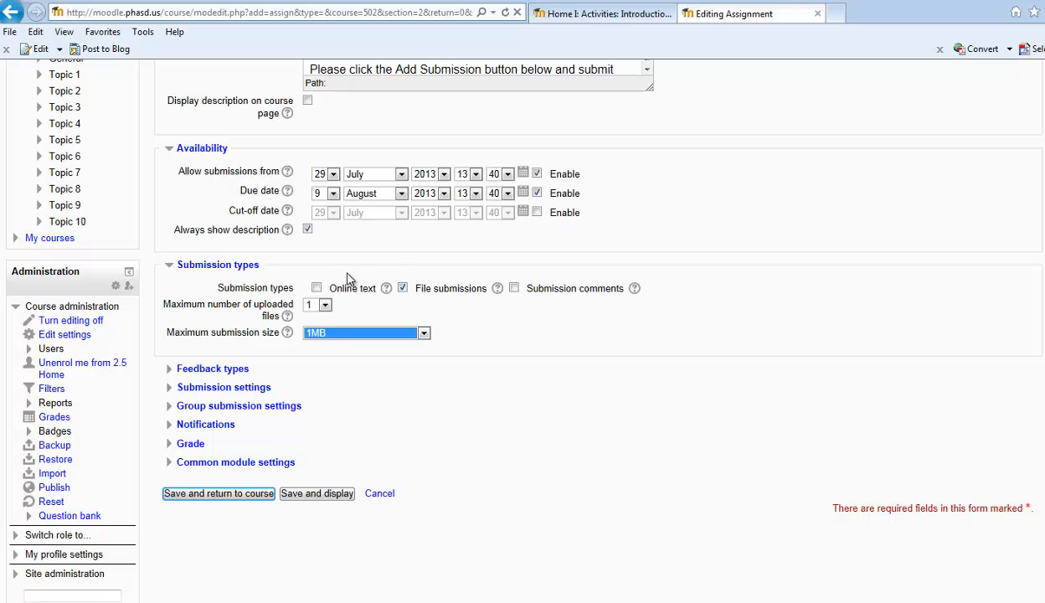
# Step: Allow File submissions and Submission comments as the submission types, leaving Online text off
pyautogui.click(402, 288)
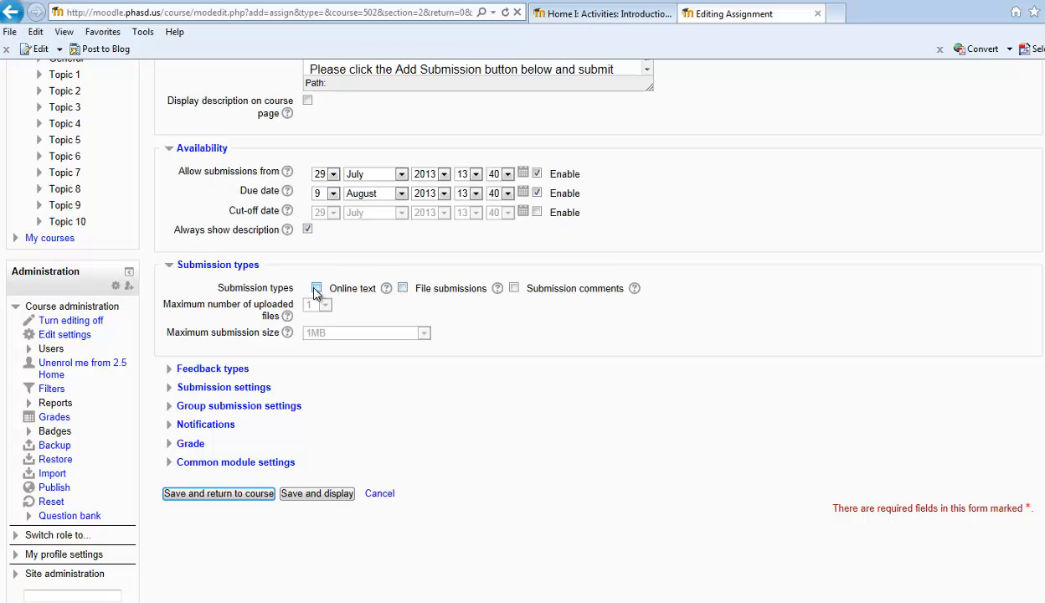
pyautogui.click(316, 289)
pyautogui.click(514, 288)
pyautogui.click(317, 288)
pyautogui.click(402, 288)
# Step: Expand the feedback types and try switching Feedback comments and Feedback files, restoring both options to their original state
pyautogui.scroll(-2, 320, 200)
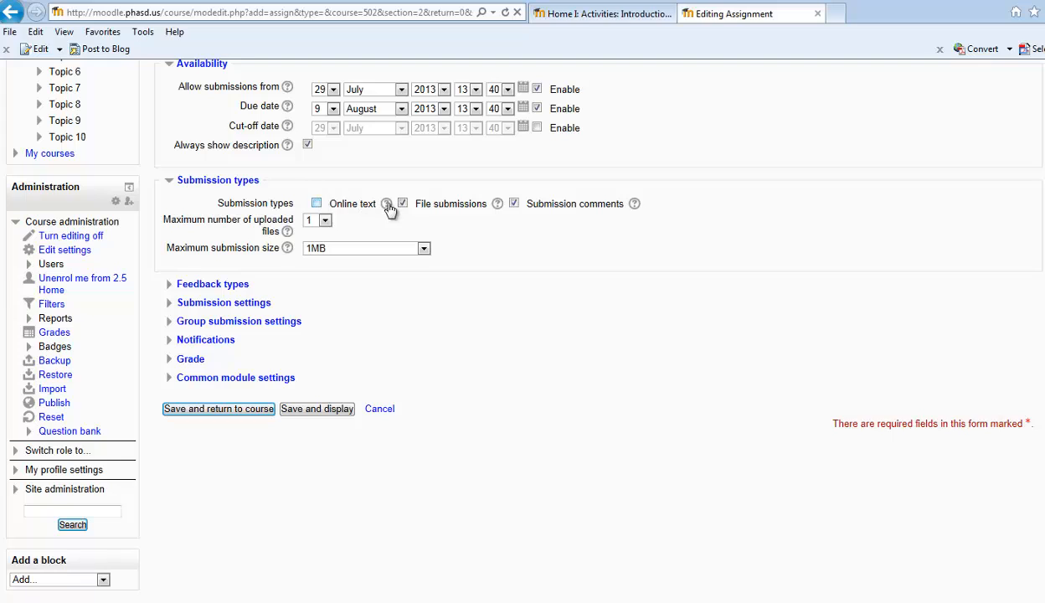
pyautogui.scroll(-2, 326, 222)
pyautogui.click(226, 237)
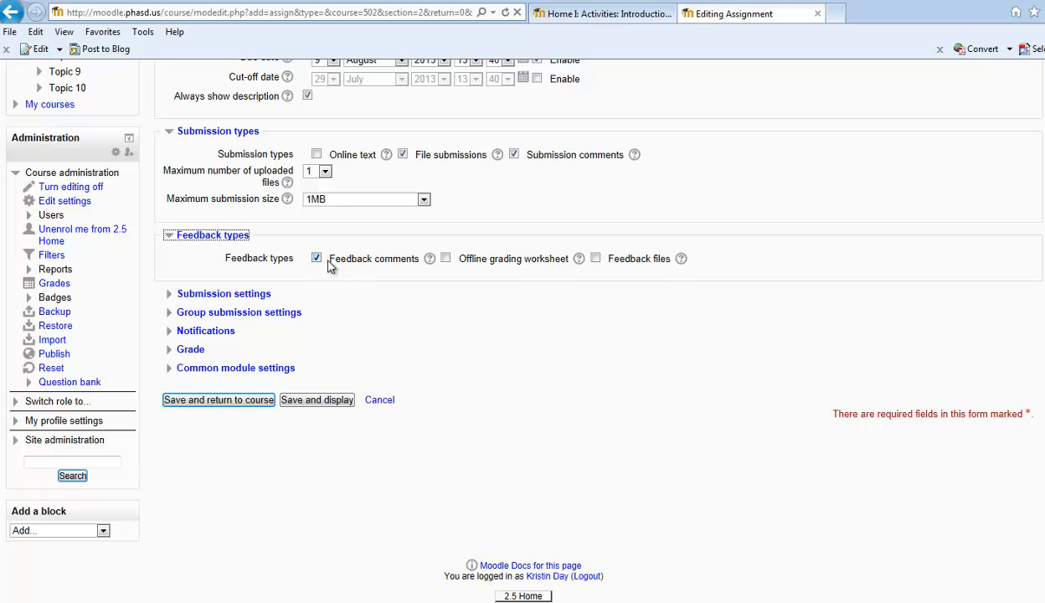
pyautogui.click(316, 260)
pyautogui.click(317, 260)
pyautogui.click(595, 260)
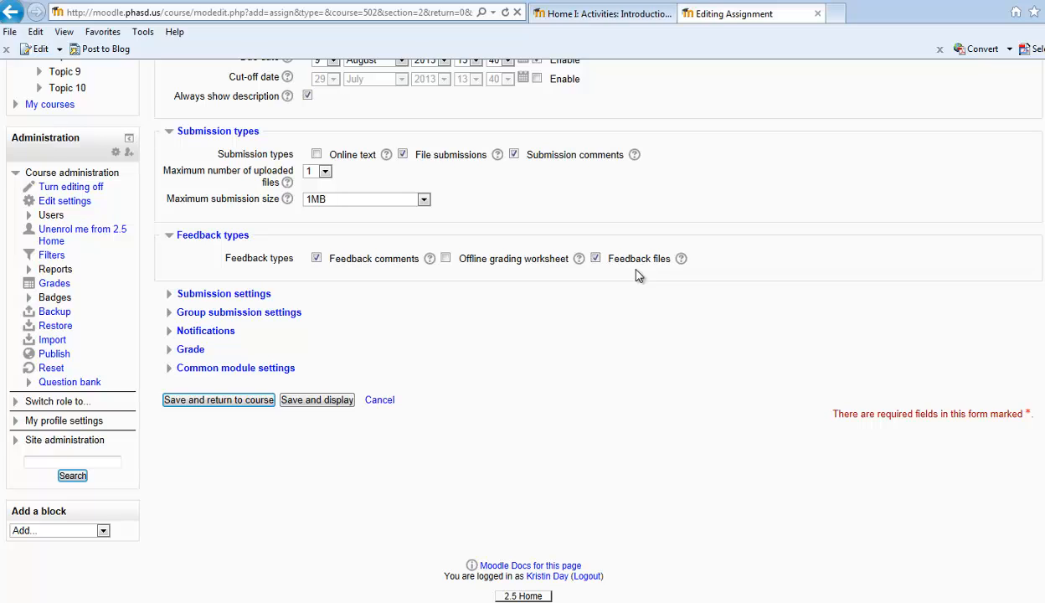
pyautogui.click(595, 259)
# Step: Expand the submission settings and choose Never for Attempts reopened
pyautogui.click(252, 294)
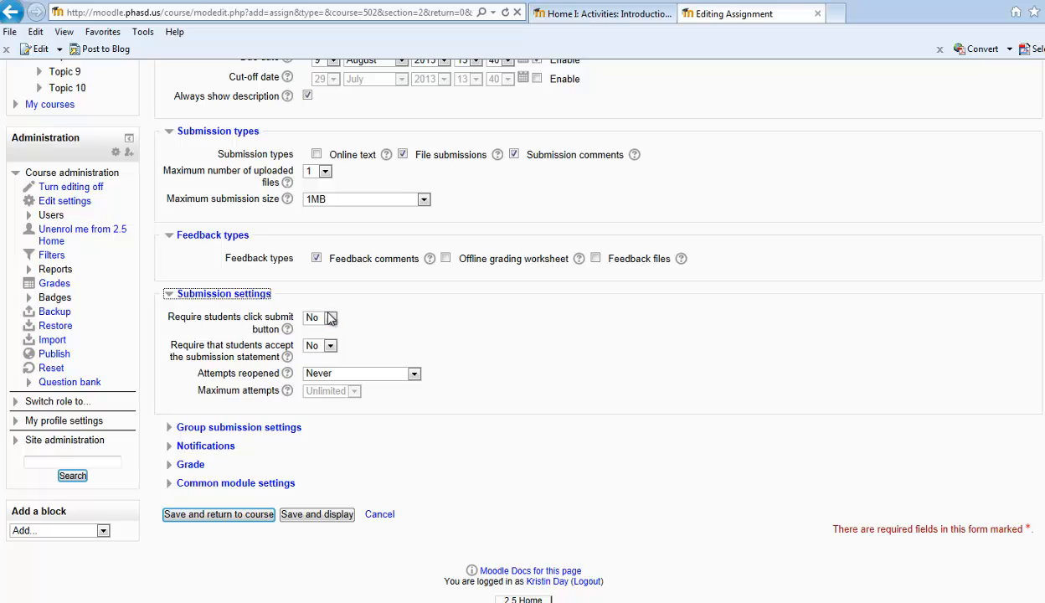
pyautogui.click(350, 378)
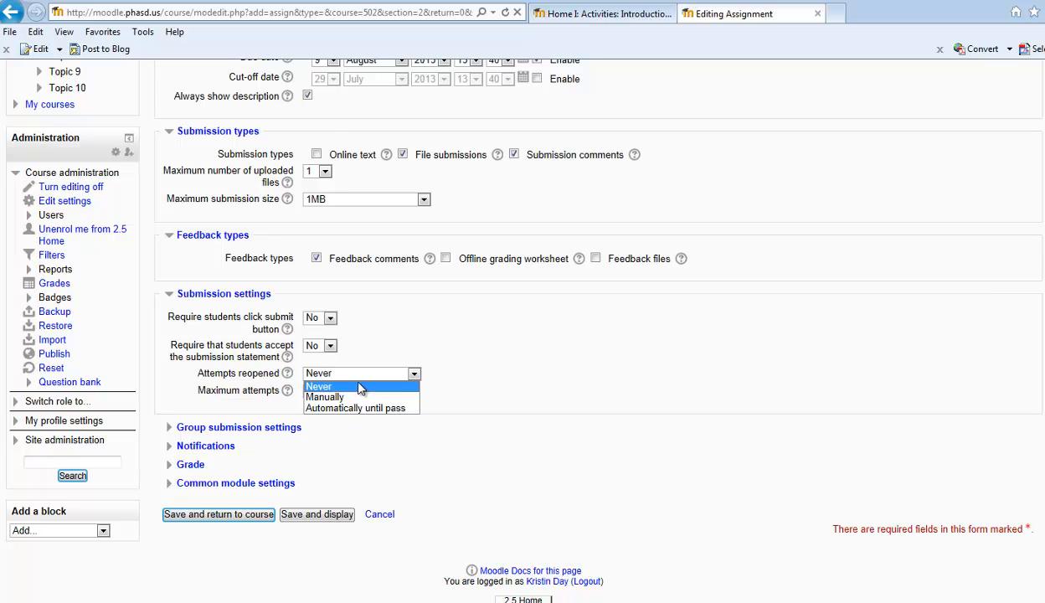
pyautogui.click(360, 387)
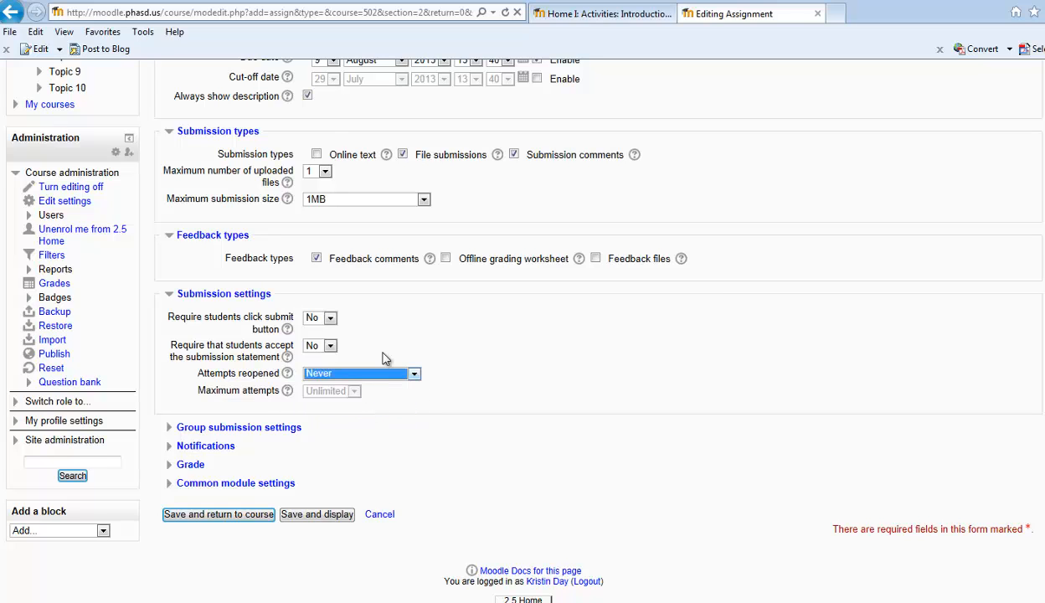
# Step: Expand the group submission settings and choose No groups as the group mode in the common module settings
pyautogui.click(239, 427)
pyautogui.scroll(-2, 452, 413)
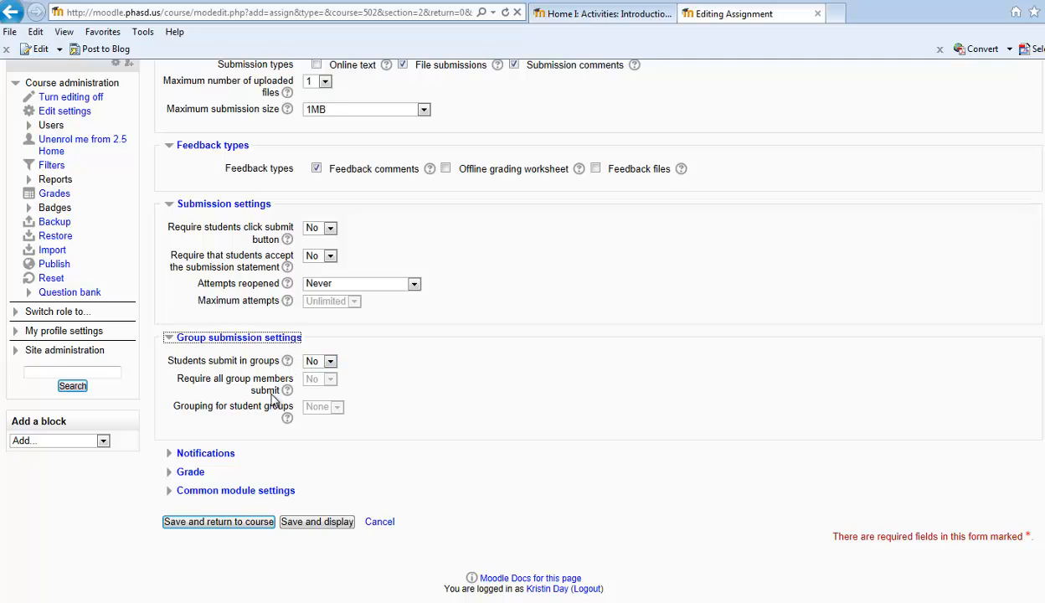
pyautogui.scroll(-1, 271, 403)
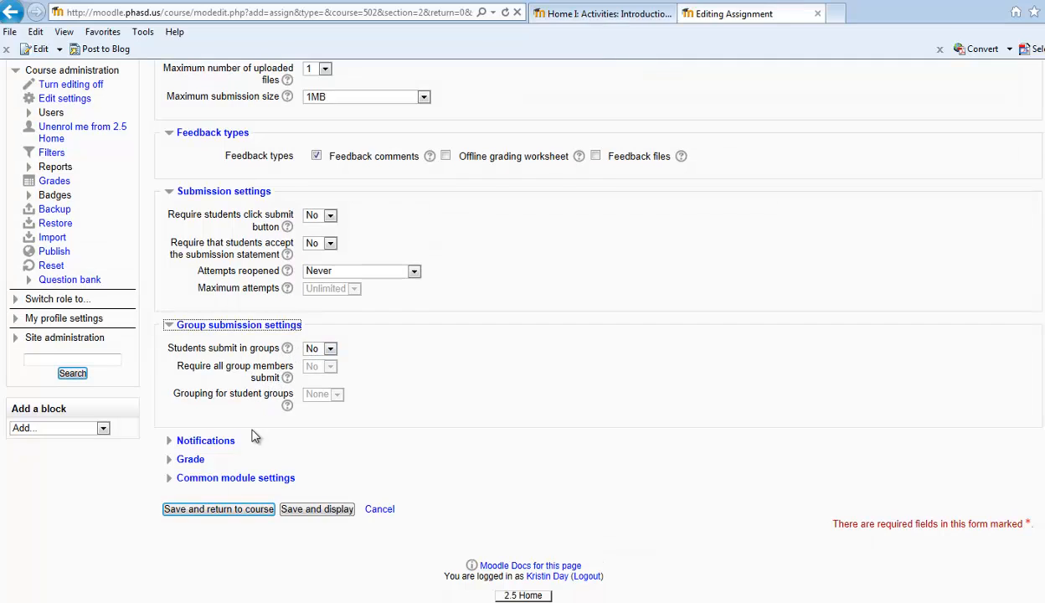
pyautogui.click(243, 490)
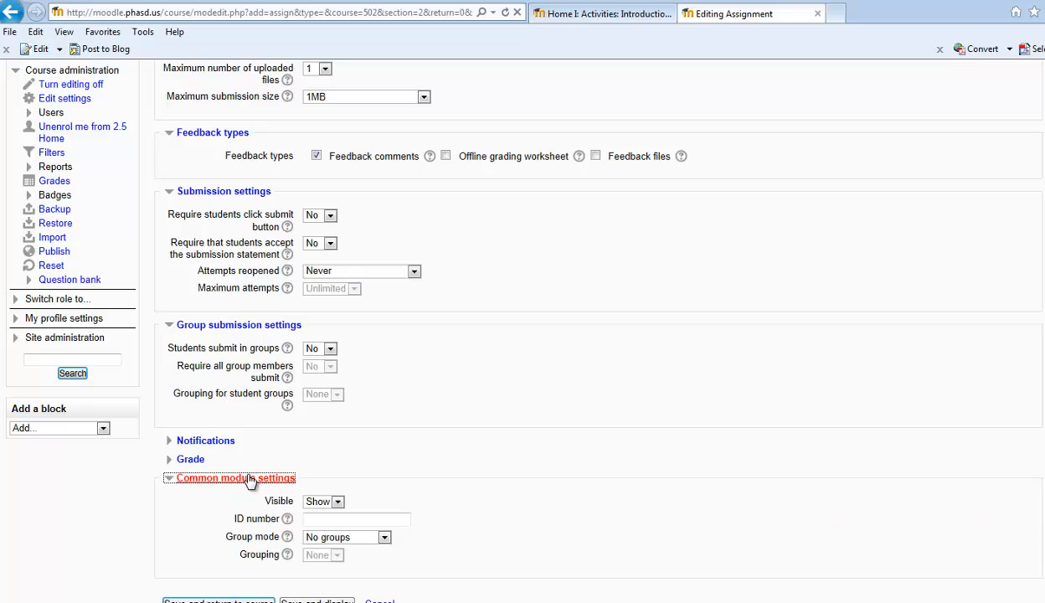
pyautogui.click(345, 537)
pyautogui.click(375, 551)
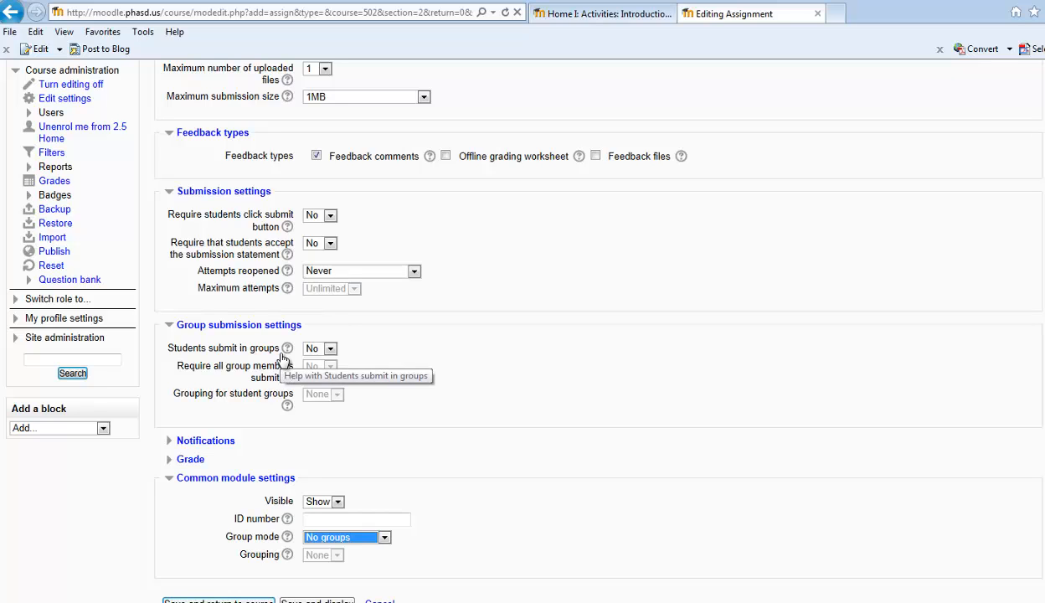
# Step: Expand the notification settings and set Notify graders about submissions to No, keeping Yes for late submissions
pyautogui.click(206, 439)
pyautogui.scroll(-1, 401, 450)
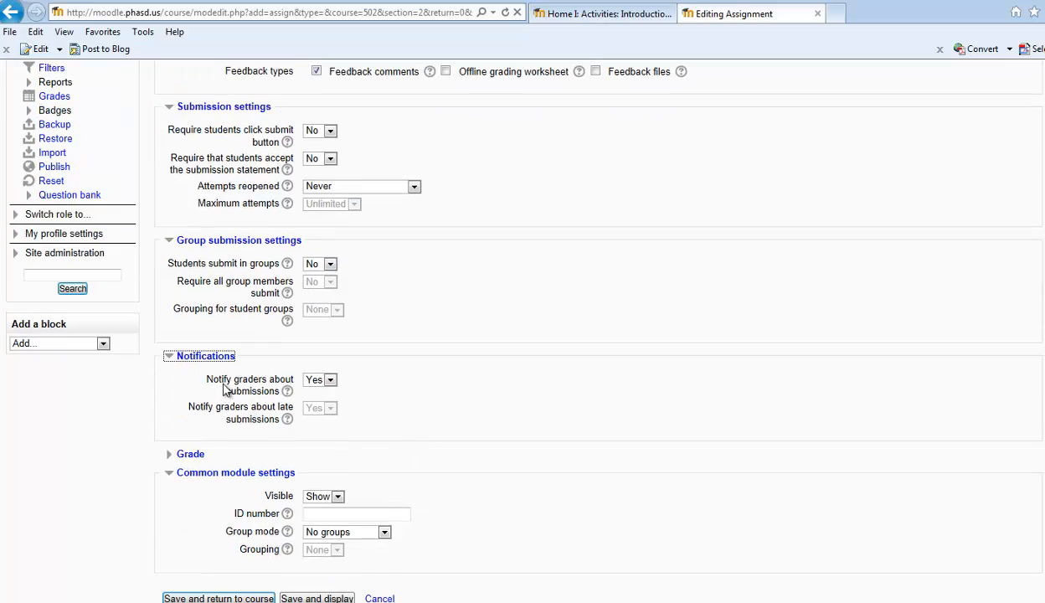
pyautogui.click(329, 380)
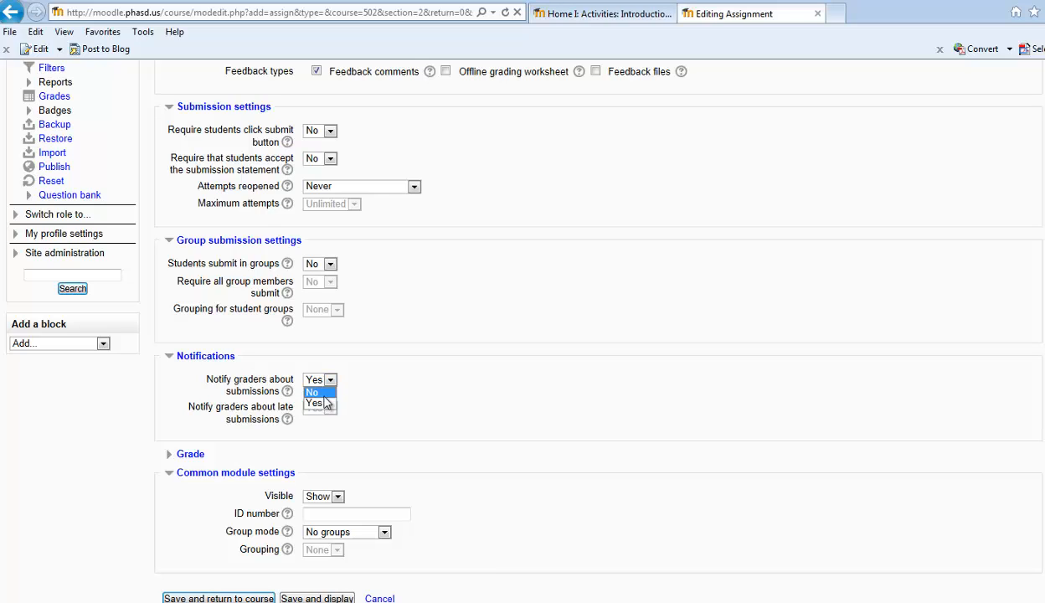
pyautogui.click(323, 394)
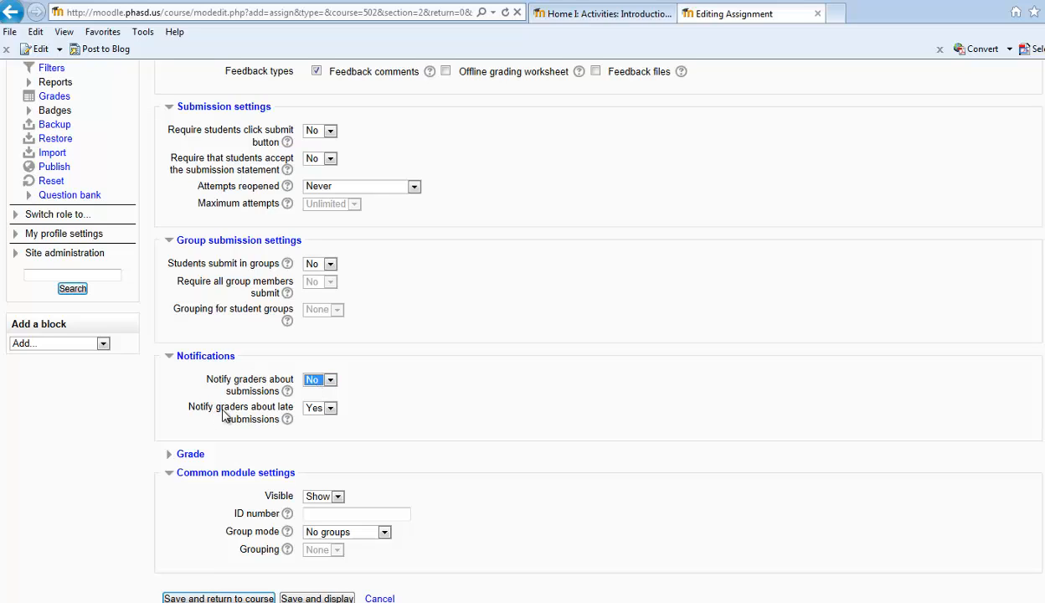
pyautogui.click(329, 408)
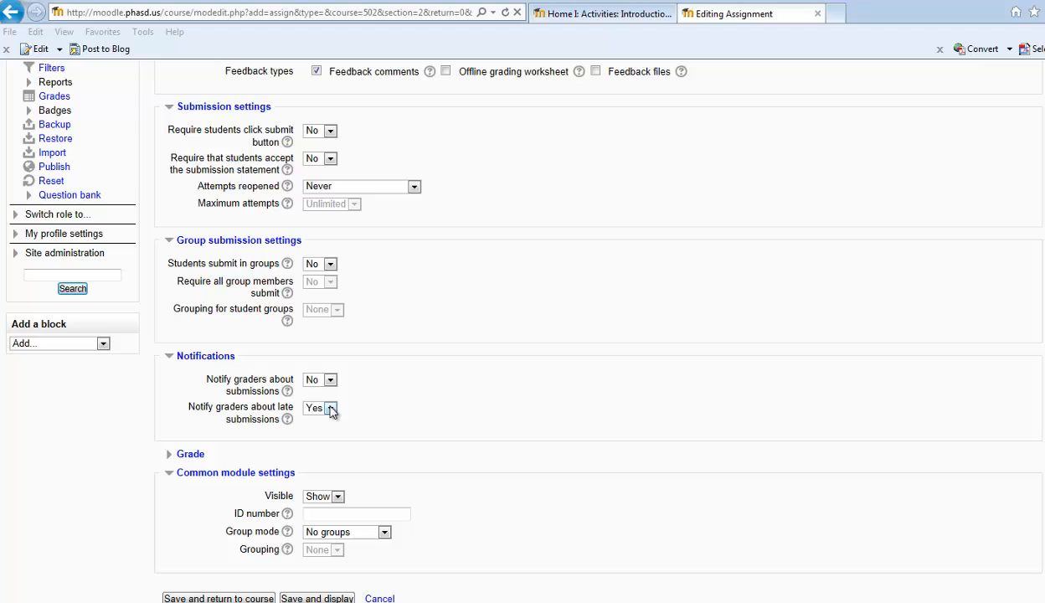
pyautogui.click(331, 409)
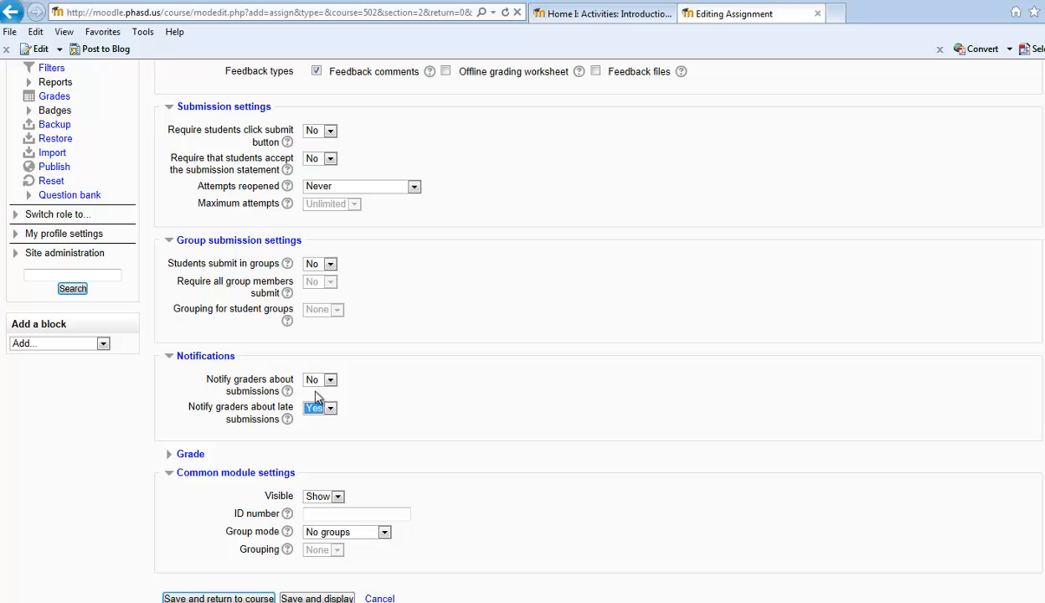
# Step: Expand the grade settings, look through the scales, try No grade, and set the grade to 100
pyautogui.scroll(-2, 372, 398)
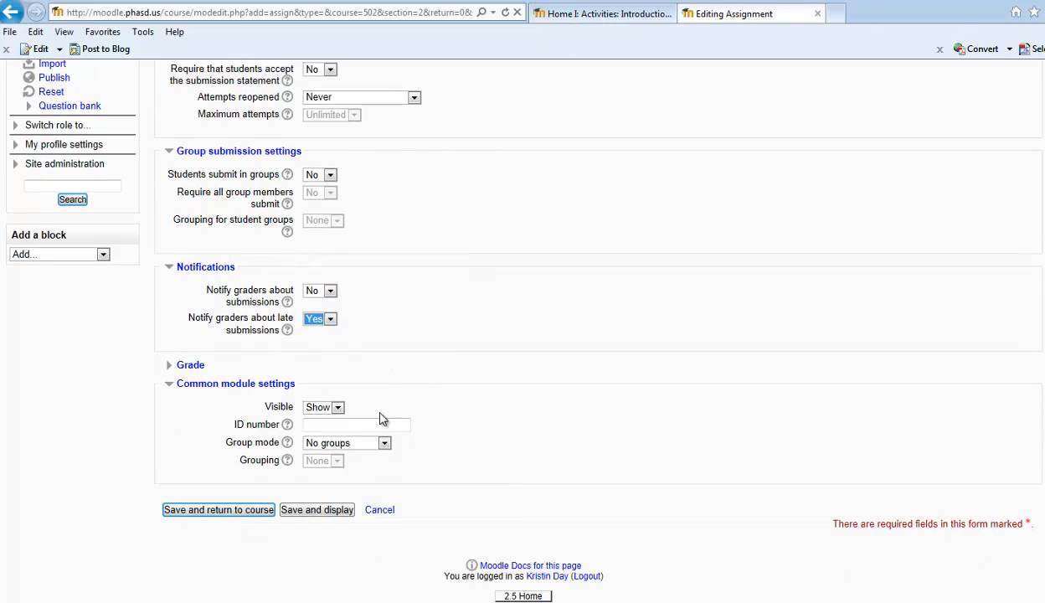
pyautogui.click(179, 366)
pyautogui.scroll(-2, 387, 405)
pyautogui.click(316, 293)
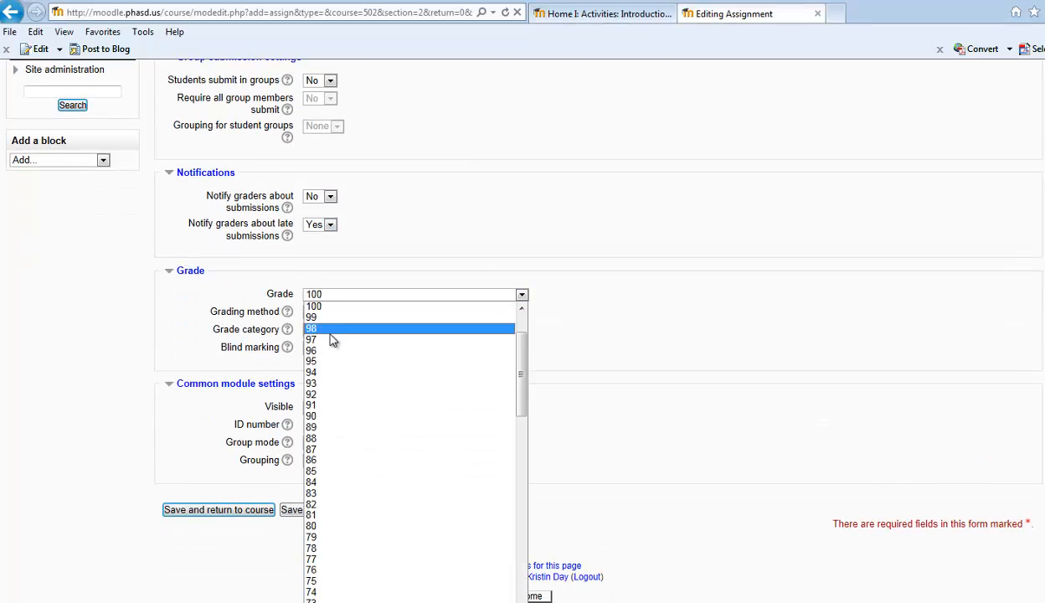
pyautogui.moveTo(520, 388); pyautogui.dragTo(505, 327)
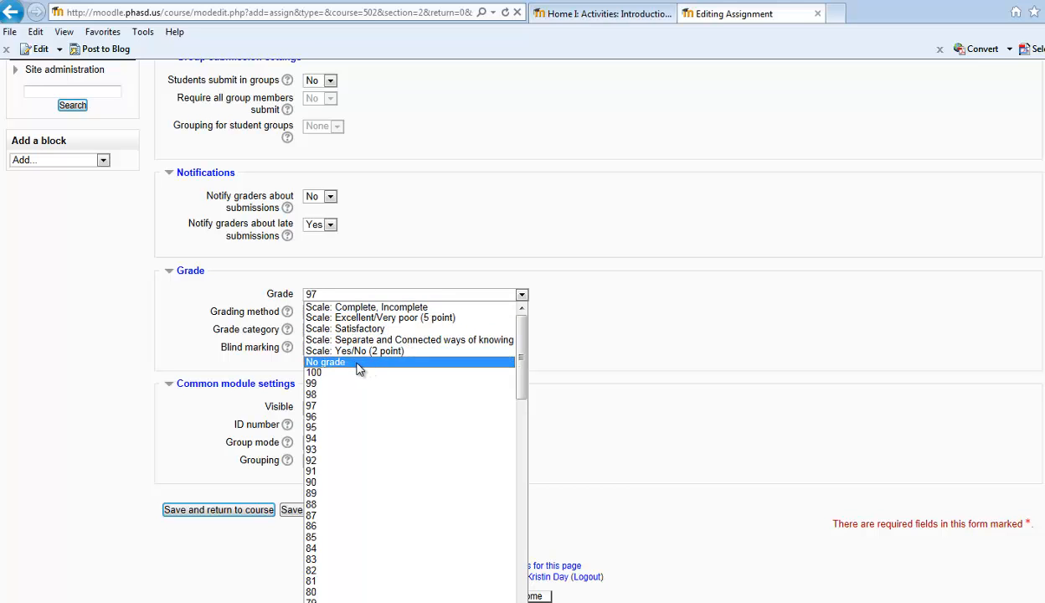
pyautogui.moveTo(527, 386); pyautogui.dragTo(525, 404)
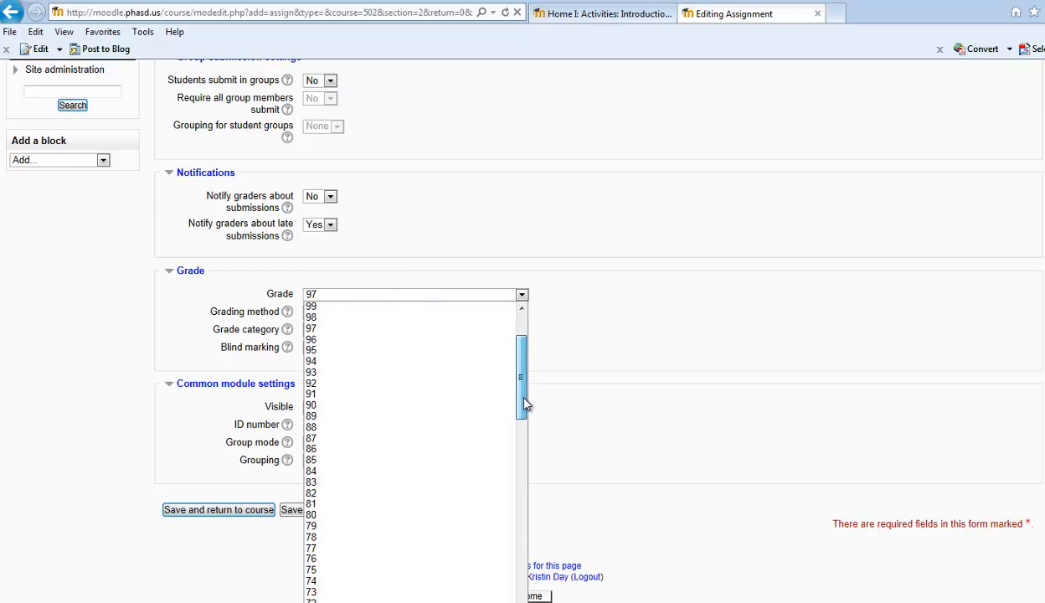
pyautogui.scroll(3, 345, 390)
pyautogui.click(349, 363)
pyautogui.click(428, 294)
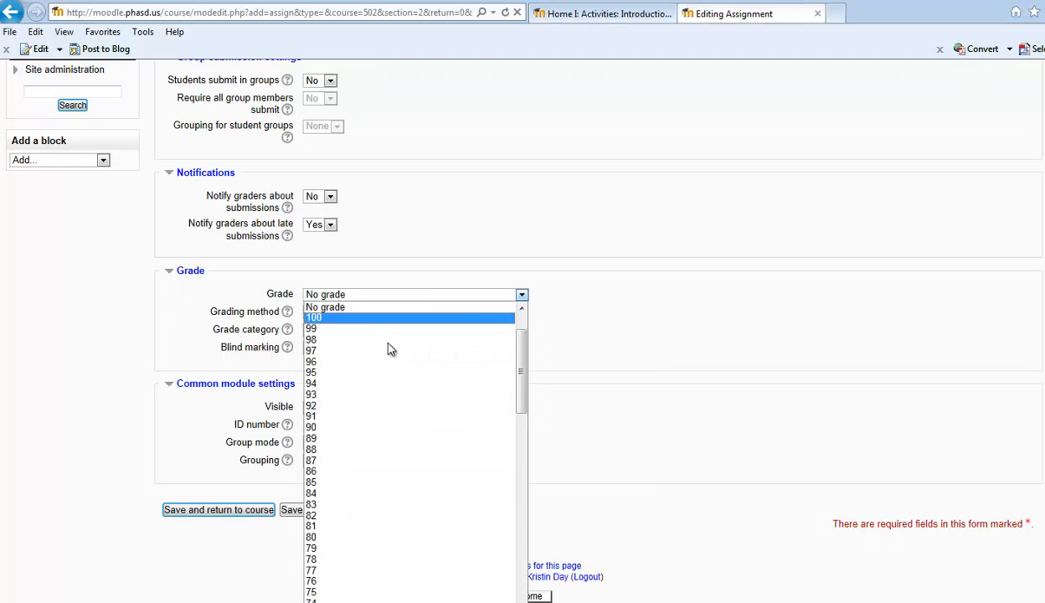
pyautogui.click(373, 318)
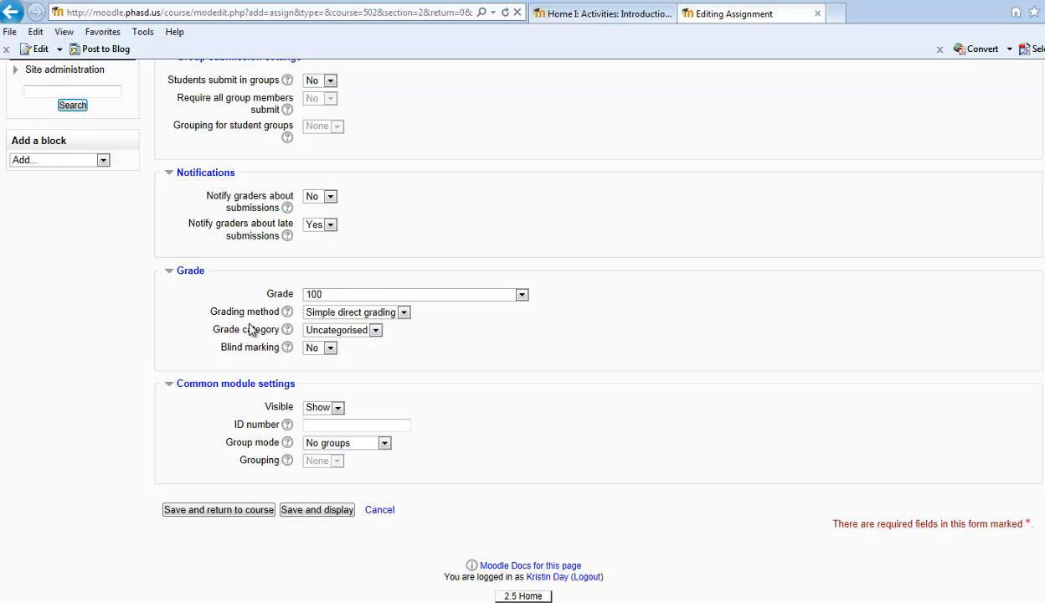
# Step: Keep the assignment's visibility on Show and save it, returning to the course page
pyautogui.click(336, 408)
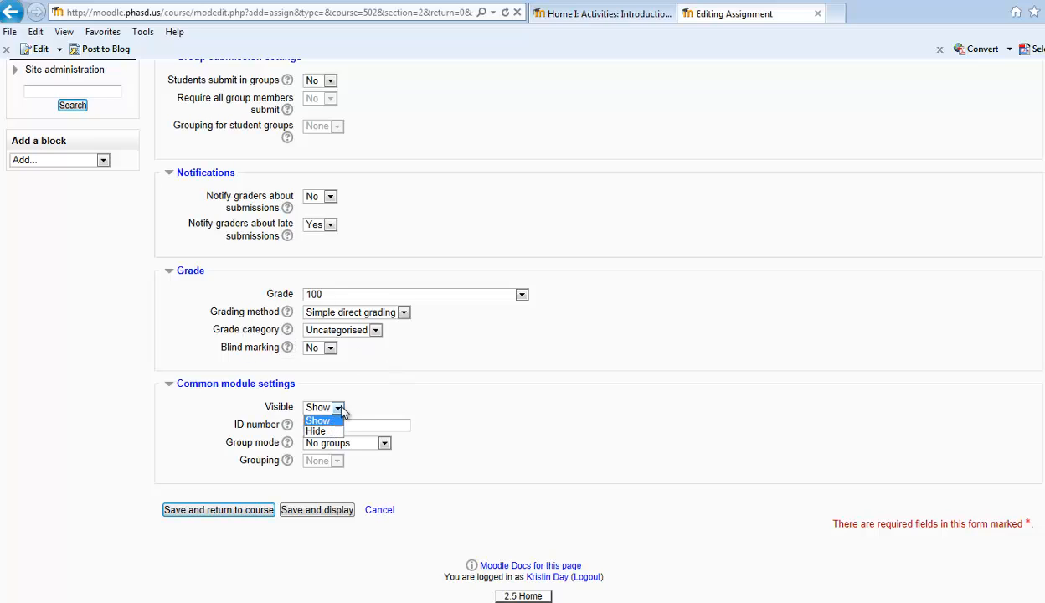
pyautogui.click(339, 408)
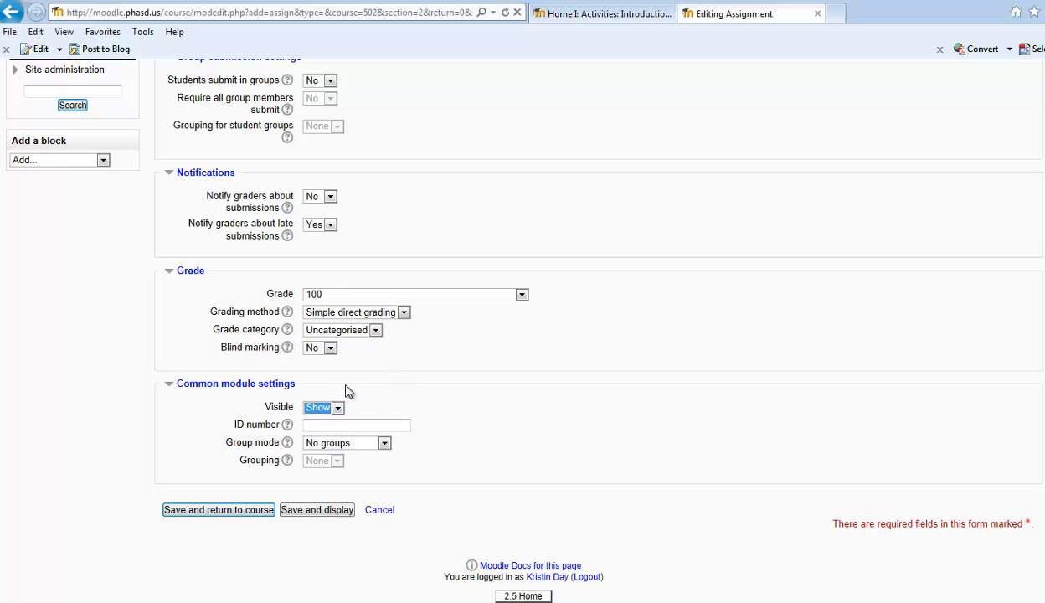
pyautogui.click(231, 512)
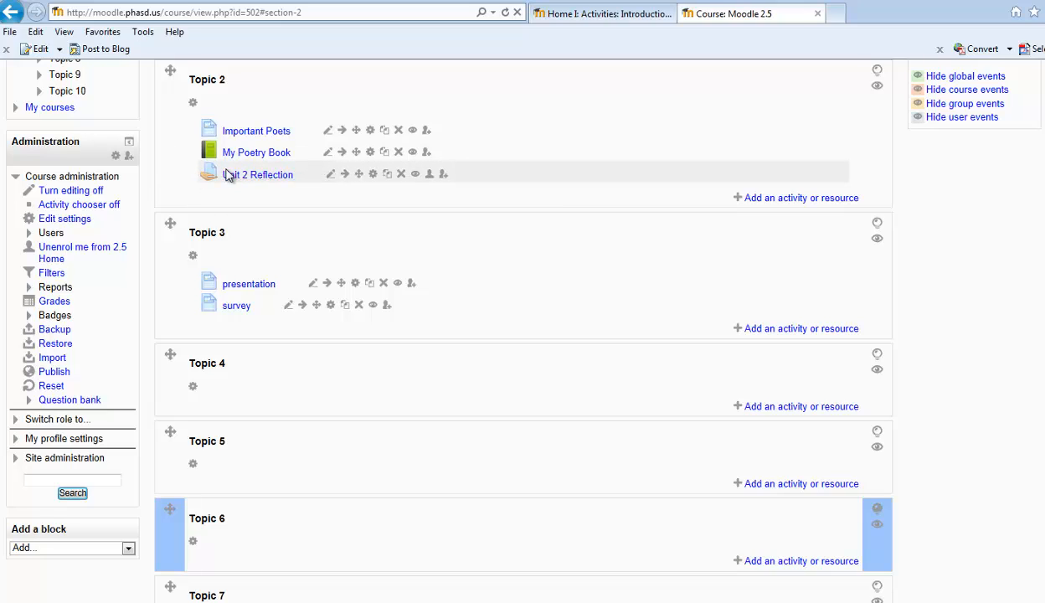
# Step: Switch to the Student role and open the Unit 2 Reflection assignment in Topic 2
pyautogui.click(53, 418)
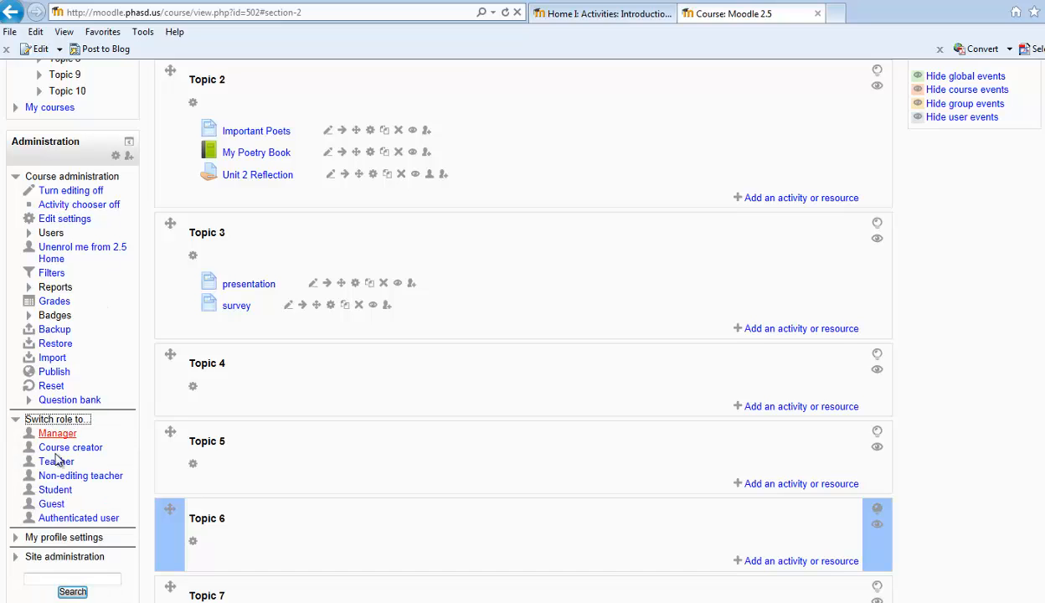
pyautogui.click(54, 491)
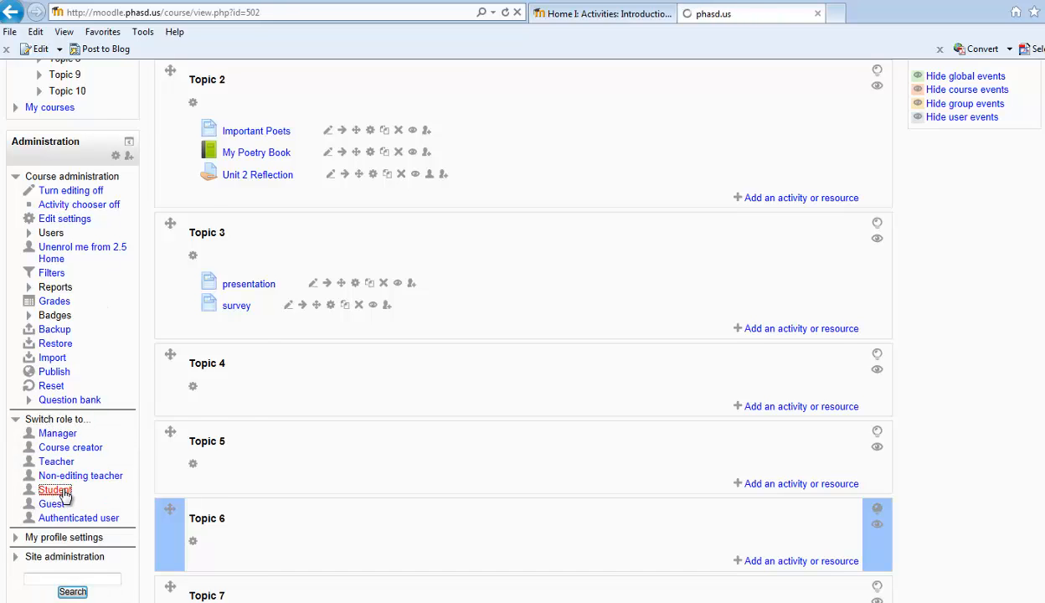
pyautogui.scroll(-3, 256, 299)
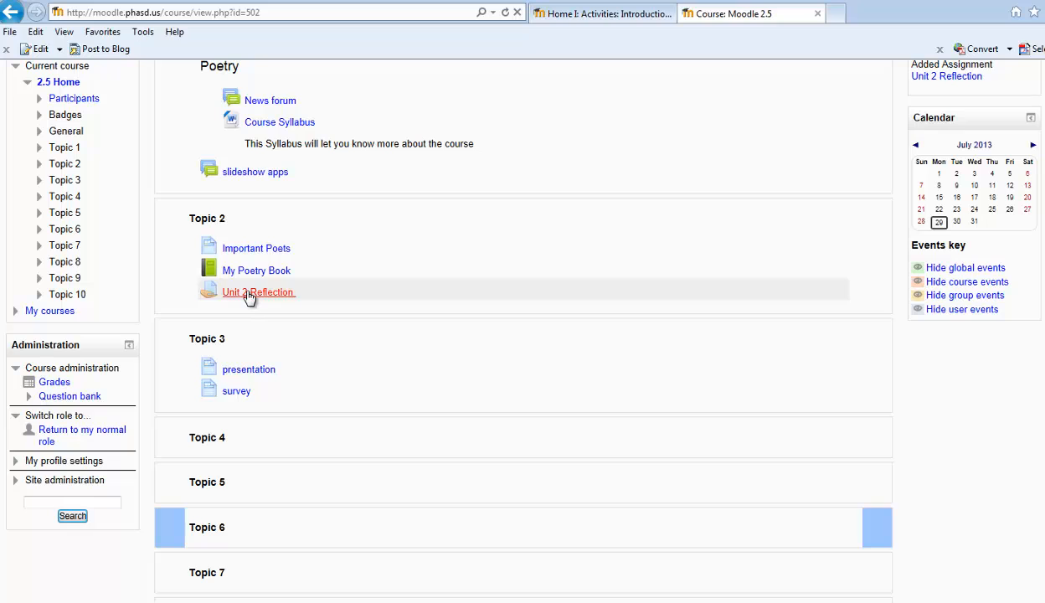
pyautogui.click(249, 295)
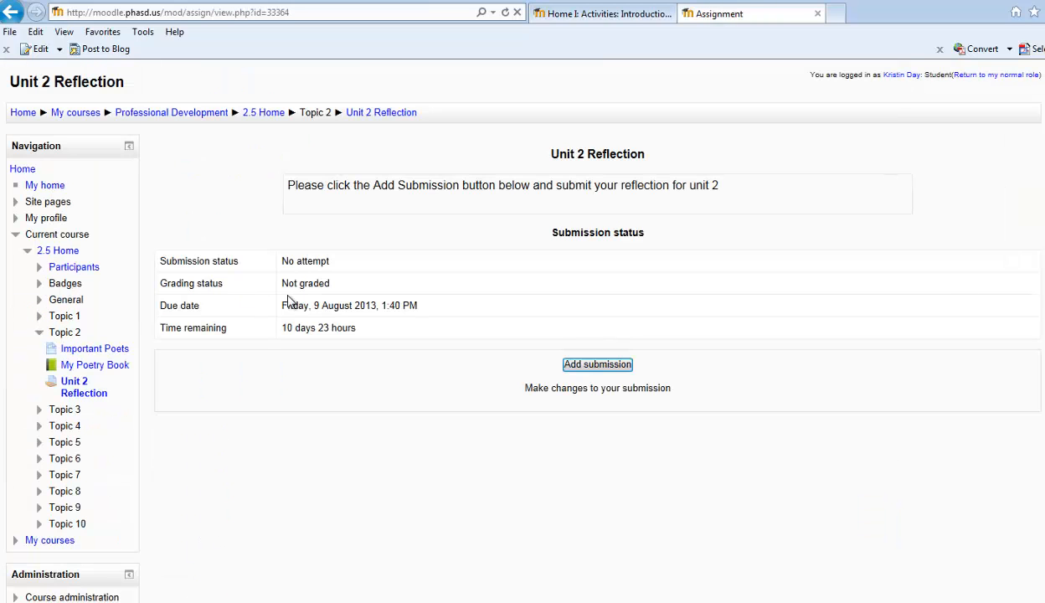
# Step: Review the assignment instructions, start a new submission and upload wcworksheet1.pdf from the Desktop as its file
pyautogui.moveTo(717, 188); pyautogui.dragTo(286, 186)
pyautogui.click(763, 187)
pyautogui.click(594, 366)
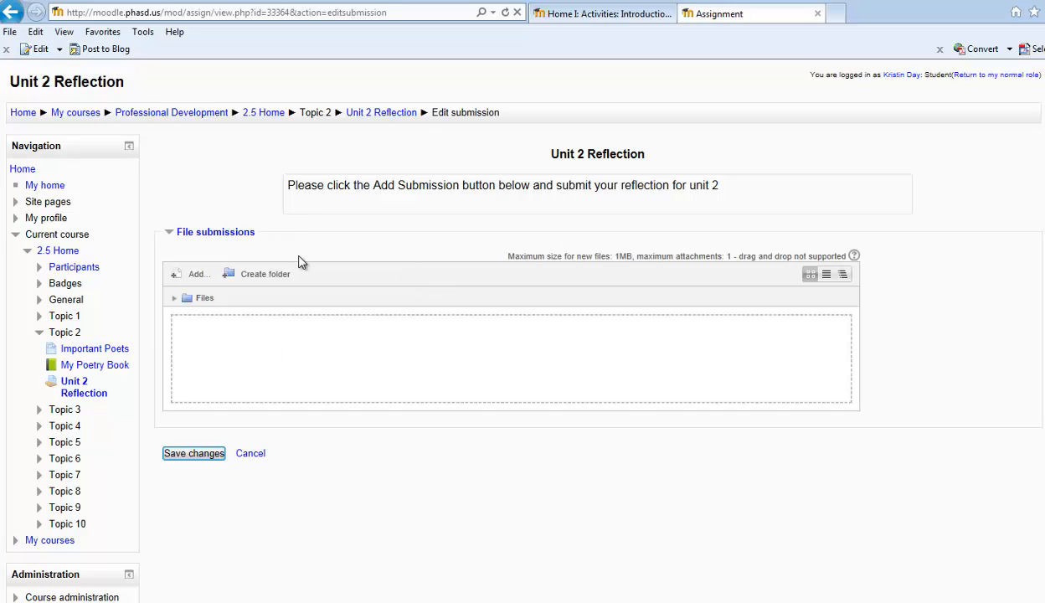
pyautogui.click(181, 277)
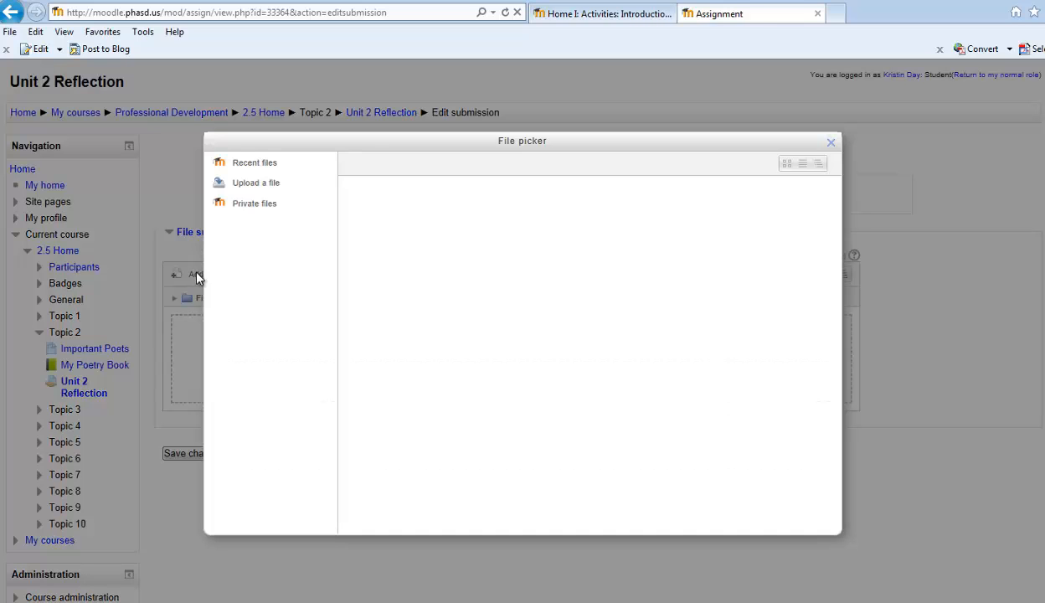
pyautogui.click(638, 292)
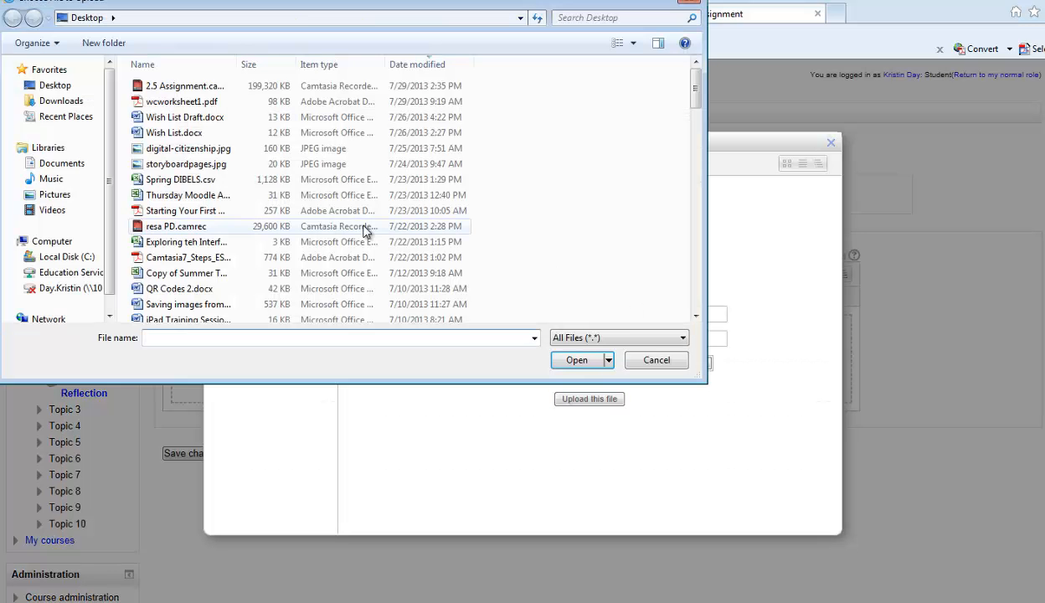
pyautogui.click(179, 101)
pyautogui.click(577, 360)
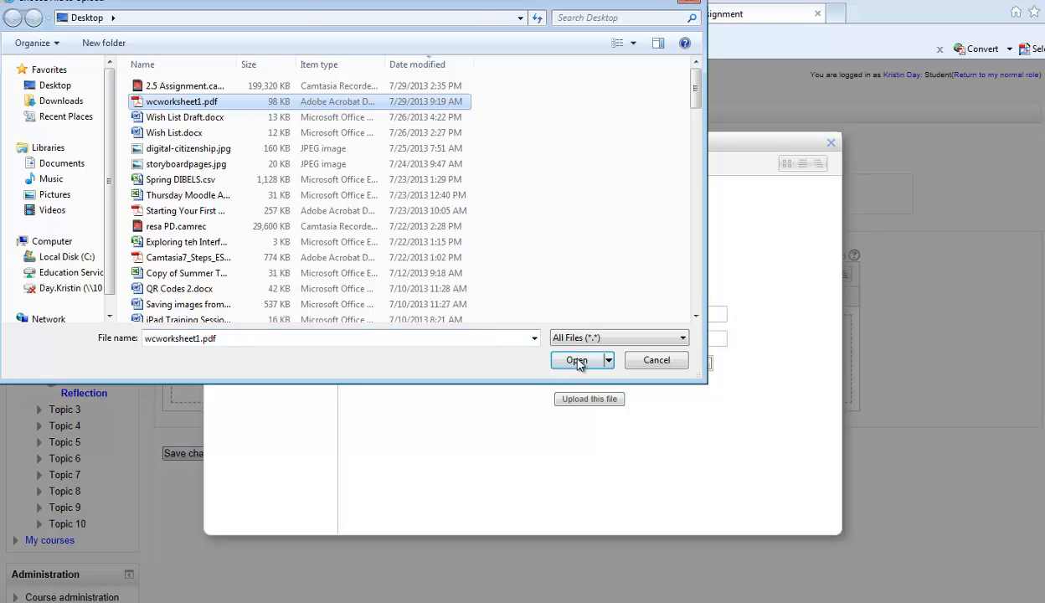
pyautogui.click(586, 399)
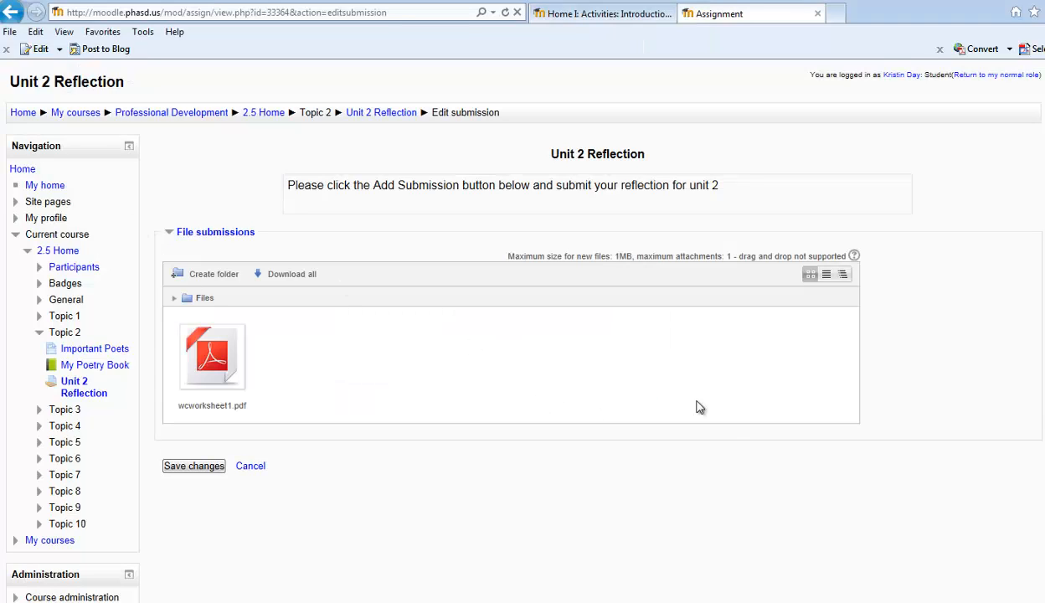
# Step: Save the file submission and expand its submission comments to view the comment box
pyautogui.scroll(-1, 720, 417)
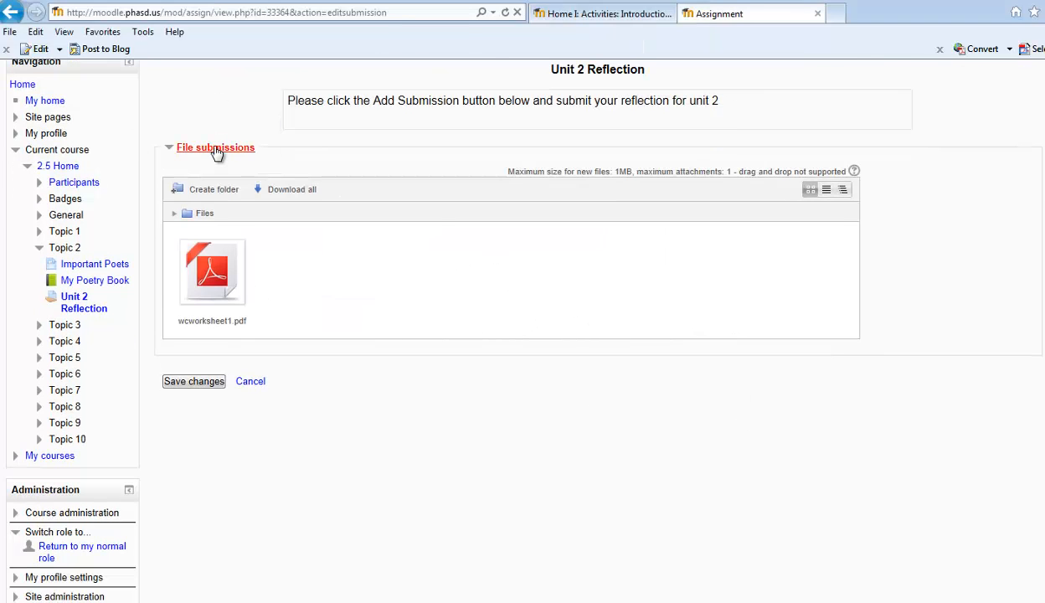
pyautogui.click(215, 149)
pyautogui.click(216, 149)
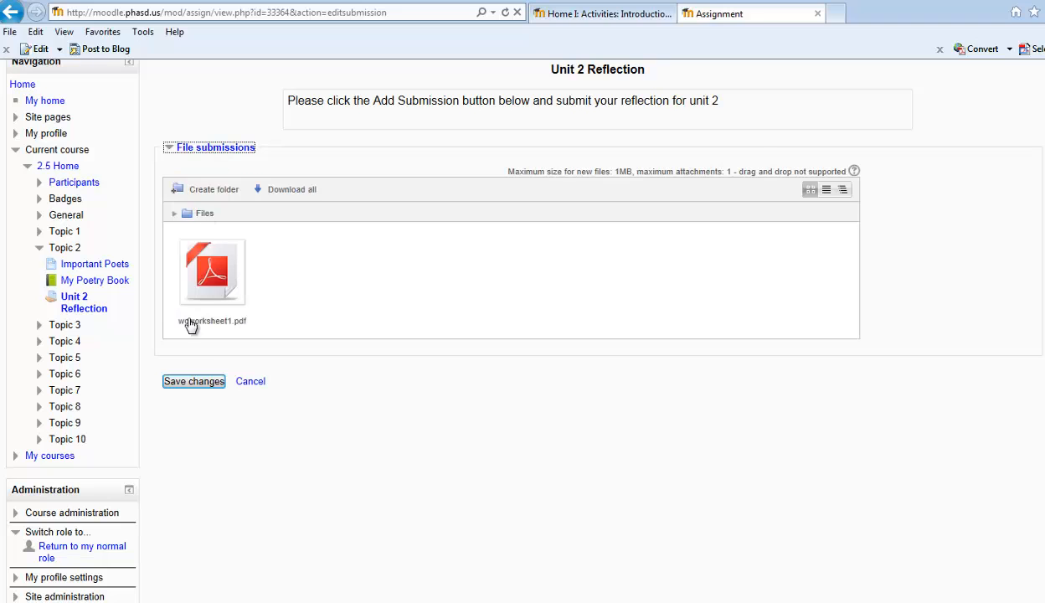
pyautogui.click(221, 387)
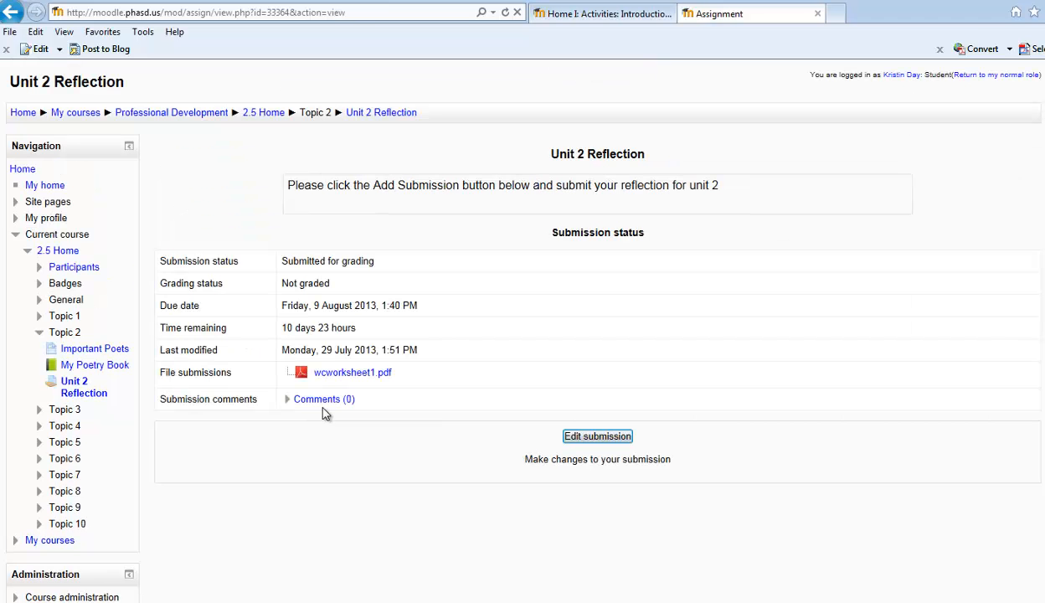
pyautogui.click(329, 399)
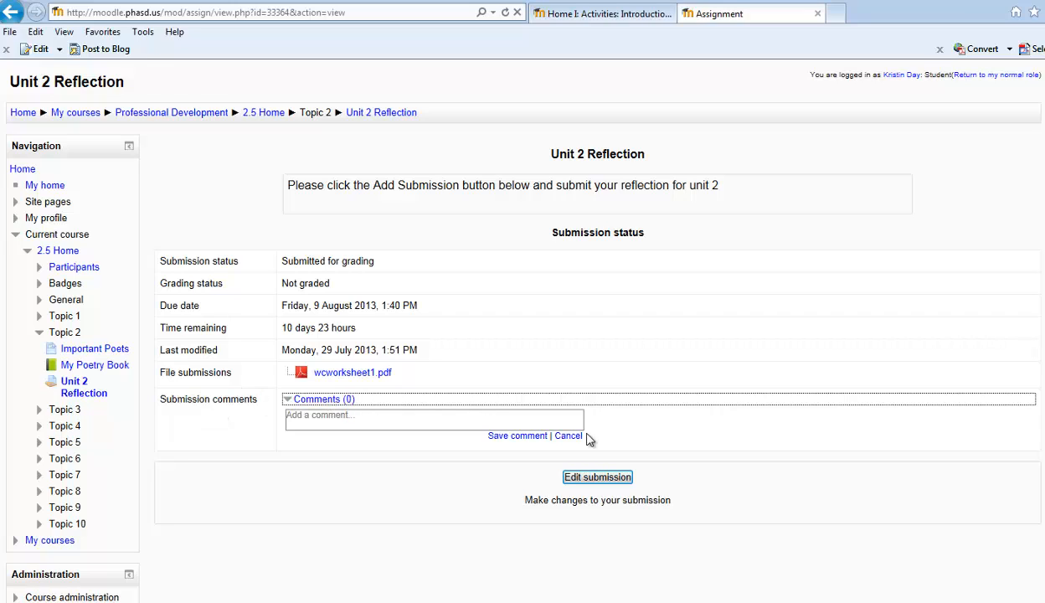
pyautogui.click(724, 452)
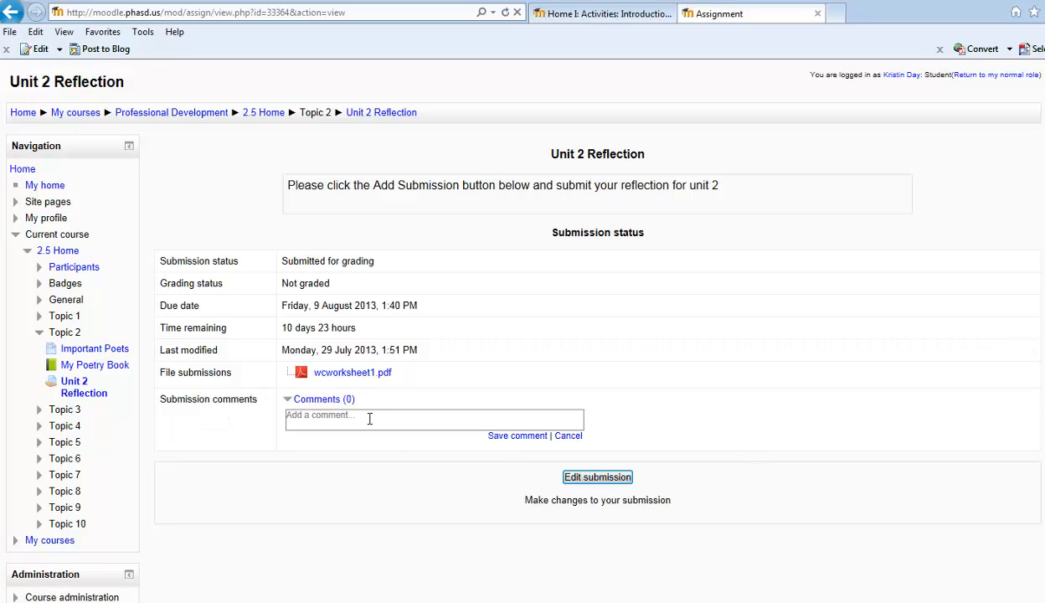